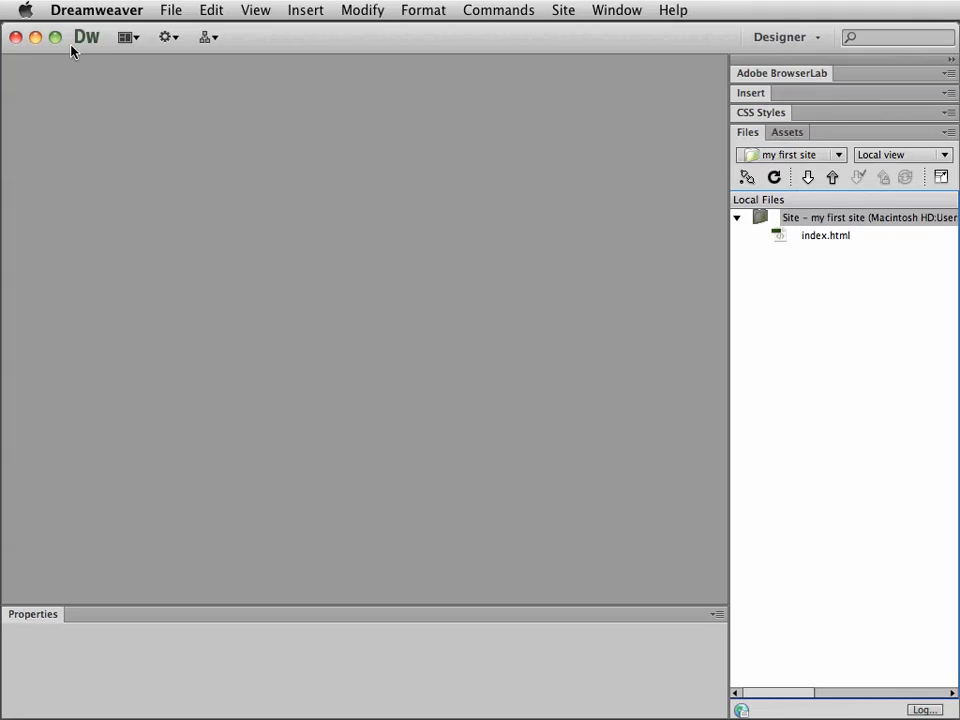
# Step: Switch to the desktop to view the root_folder directory, and return to Dreamweaver
pyautogui.click(37, 39)
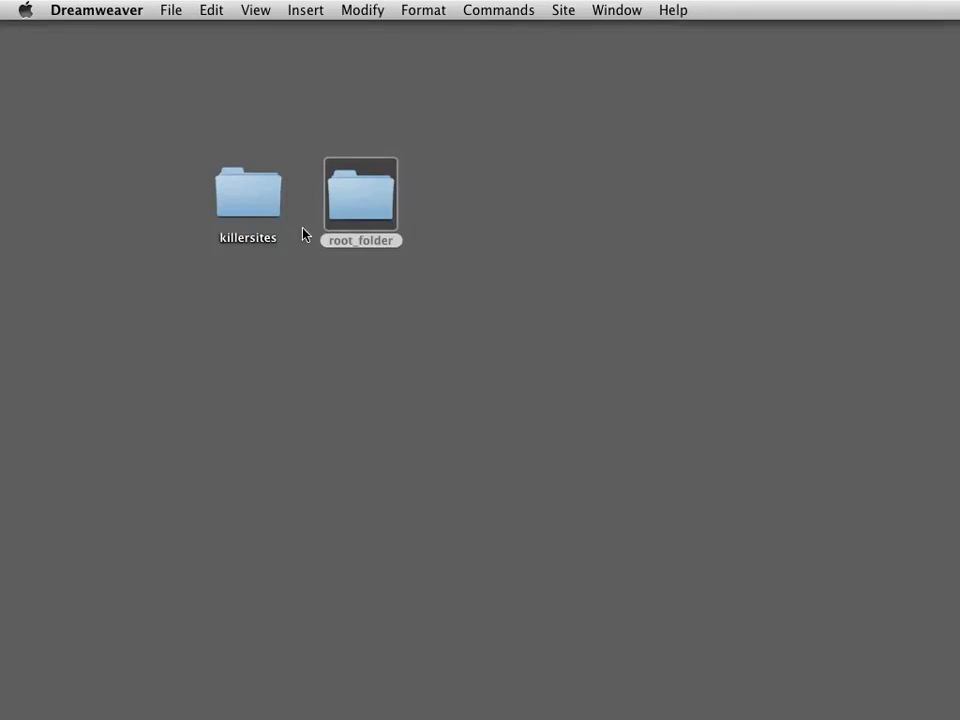
pyautogui.click(360, 218)
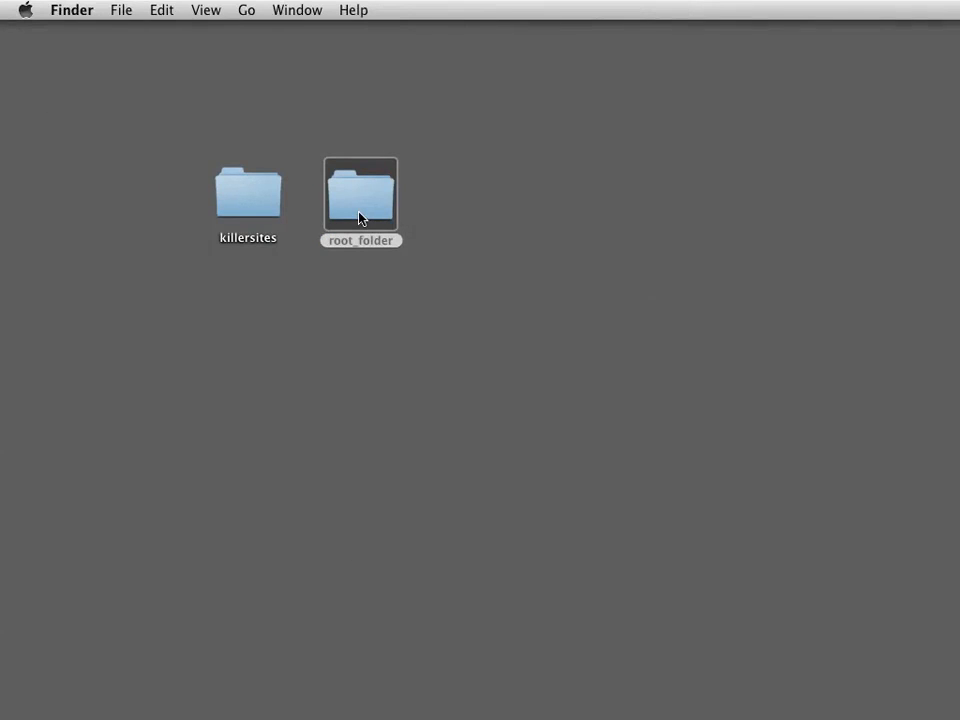
pyautogui.moveTo(958, 460); pyautogui.dragTo(208, 98)
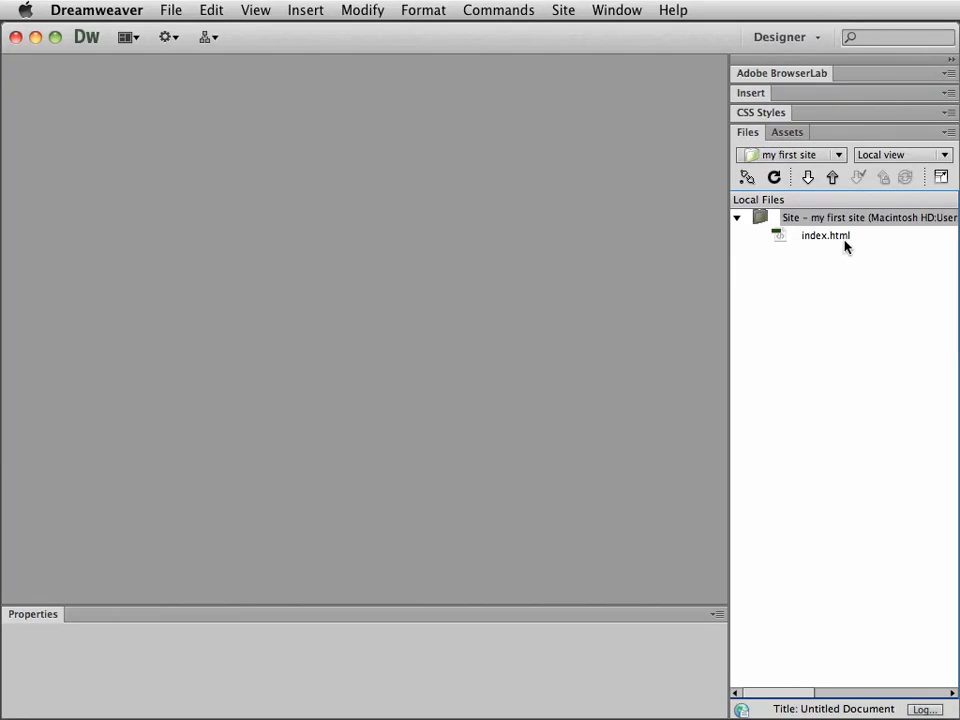
pyautogui.hscroll(2, 760, 224)
pyautogui.rightClick(761, 221)
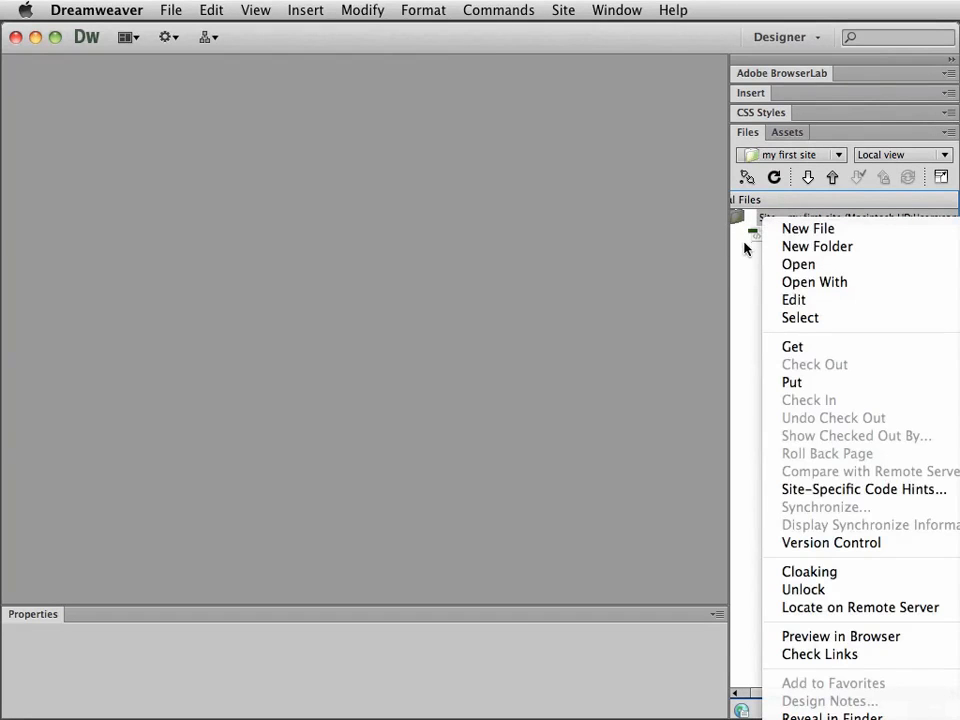
pyautogui.click(744, 242)
pyautogui.hscroll(-2, 755, 231)
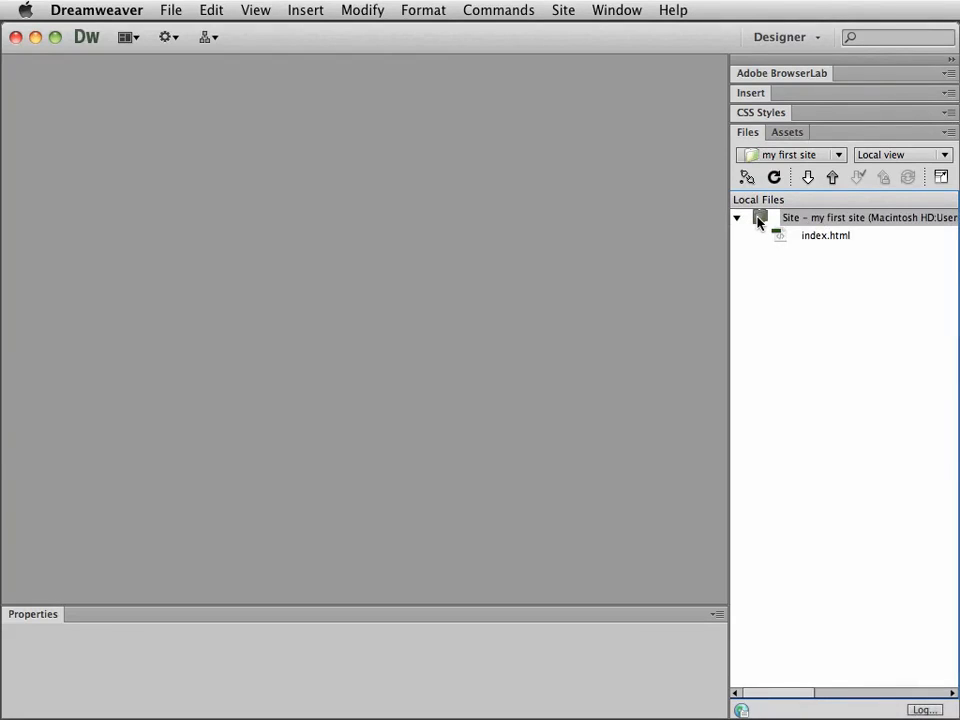
# Step: Create a new folder named images in the root of my first site
pyautogui.rightClick(760, 221)
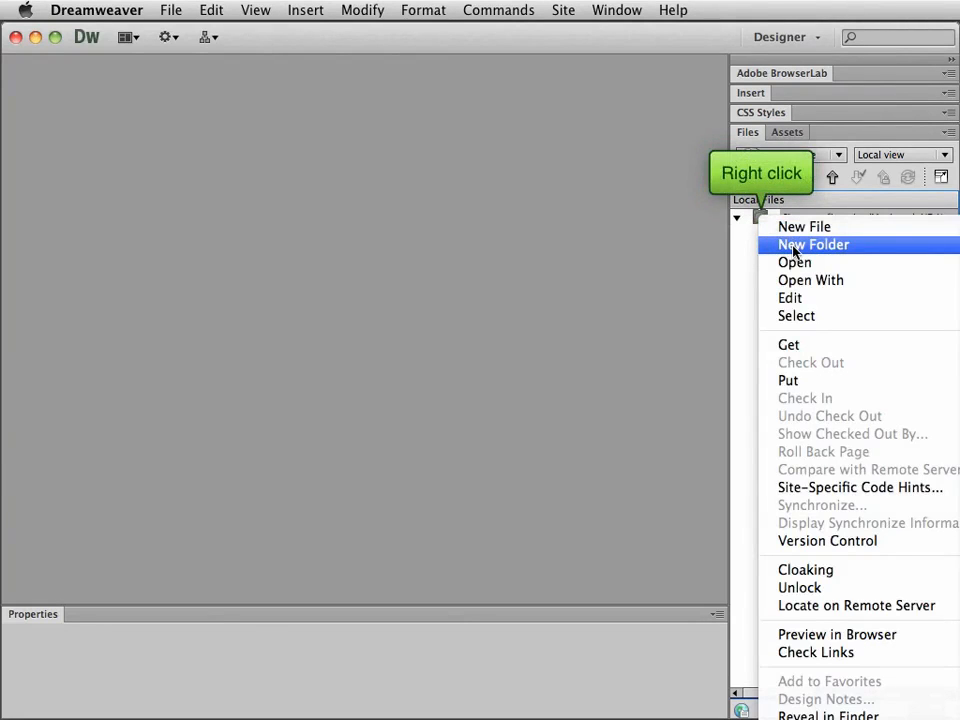
pyautogui.click(795, 245)
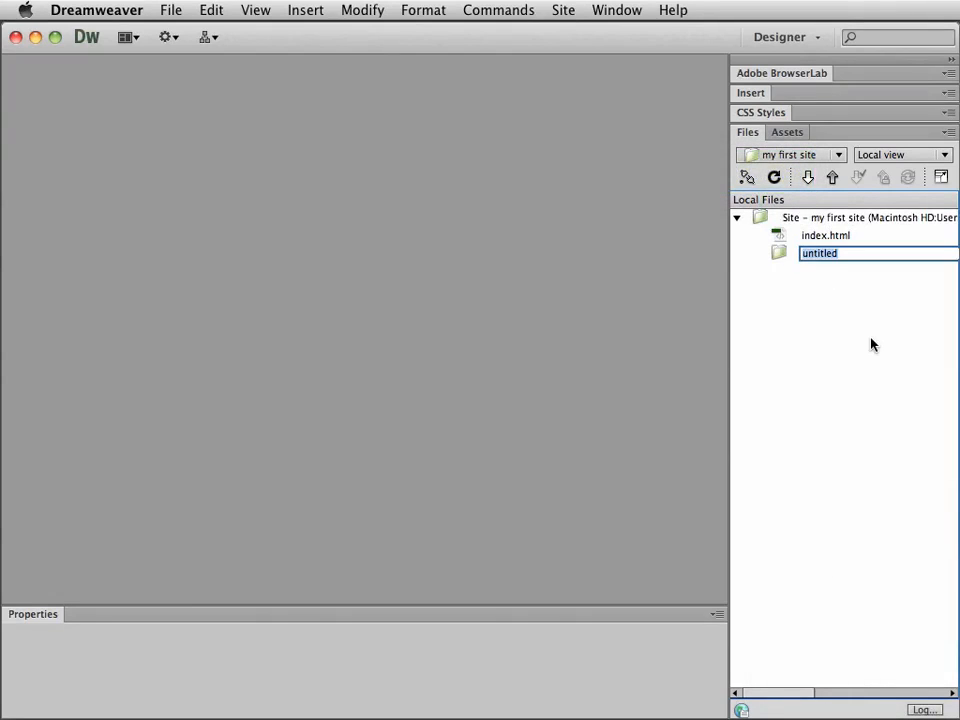
pyautogui.write('images')
pyautogui.press('Return')
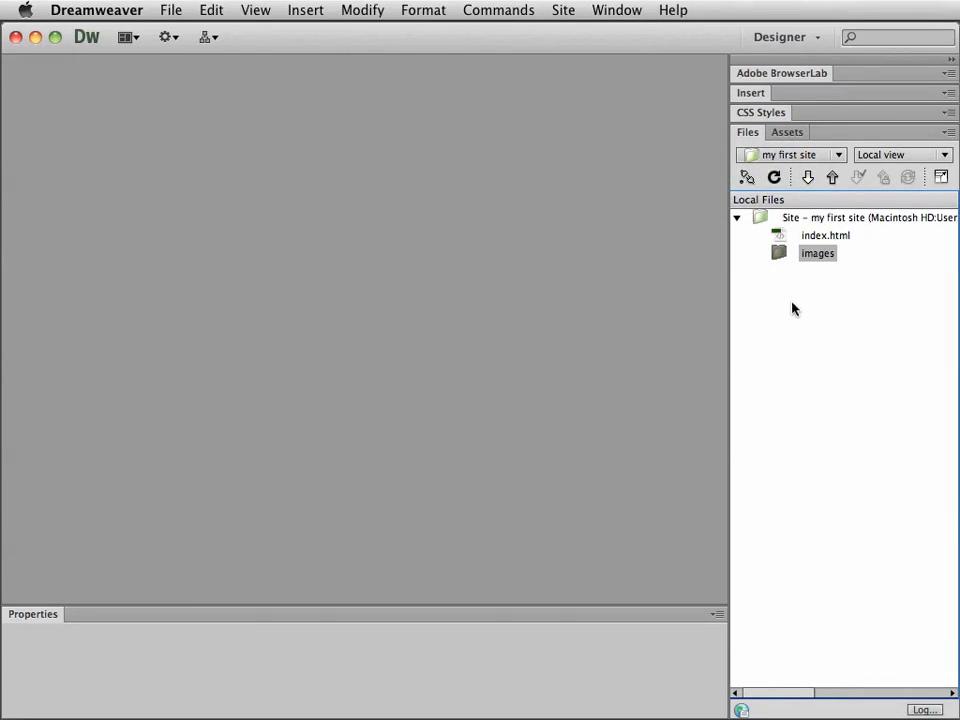
# Step: Create a new folder named css in the site's root folder
pyautogui.rightClick(758, 222)
pyautogui.click(785, 246)
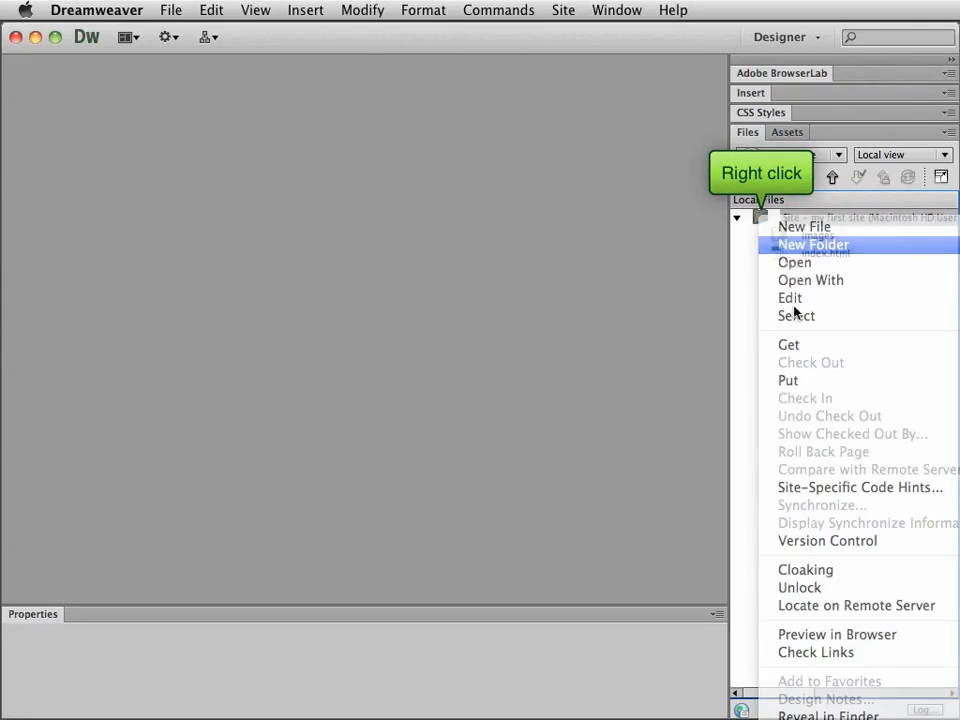
pyautogui.write('css')
pyautogui.press('Return')
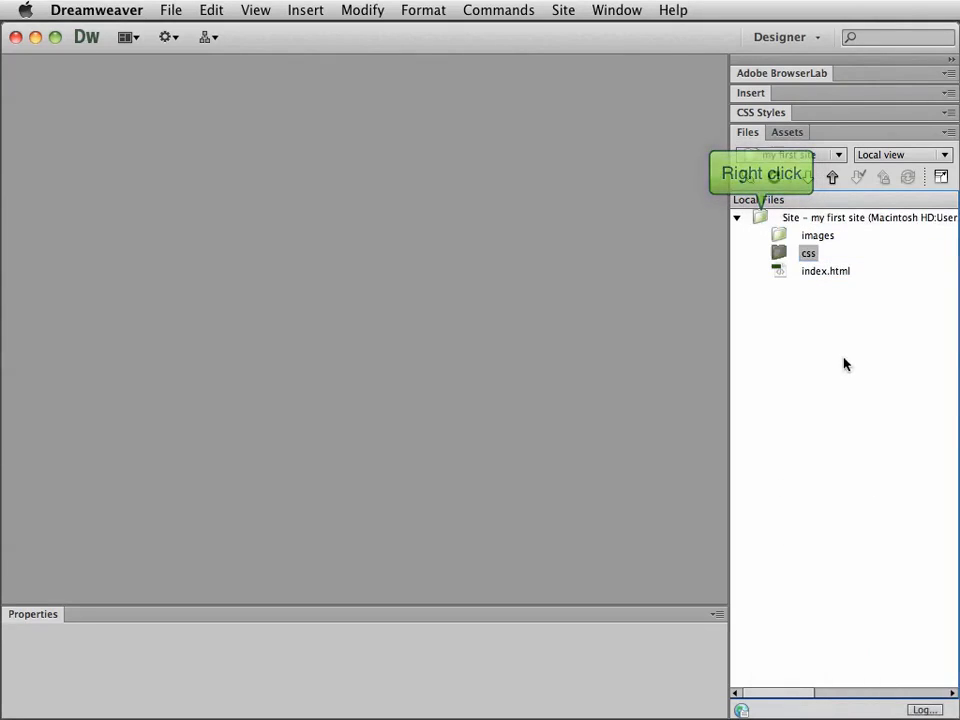
# Step: Create a new folder named scripts in the site's root folder
pyautogui.rightClick(760, 219)
pyautogui.click(790, 246)
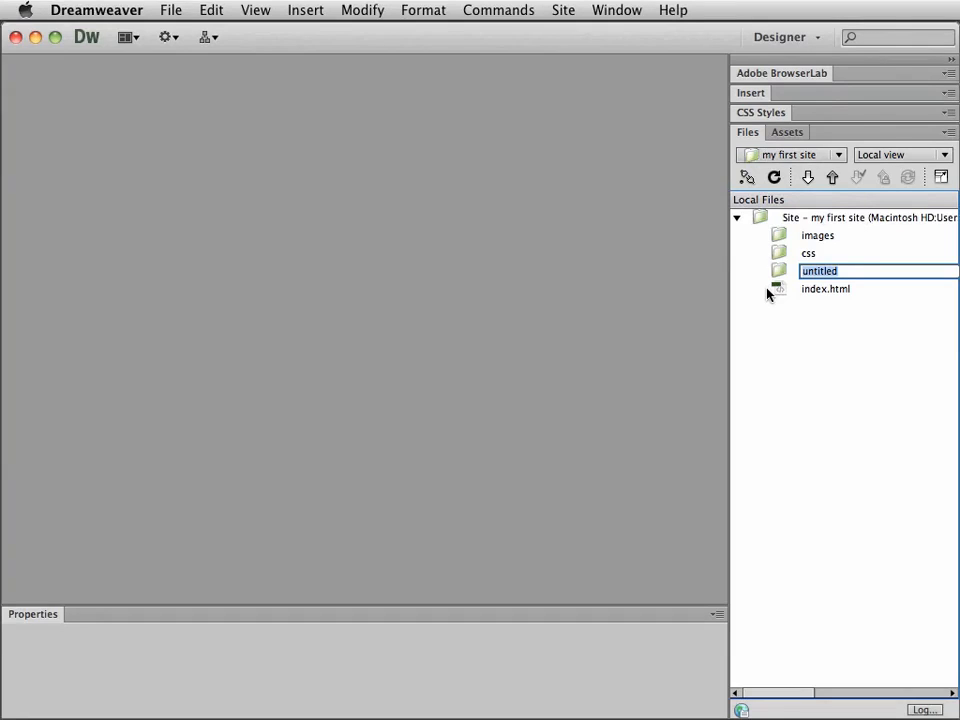
pyautogui.write('scripts')
pyautogui.press('Return')
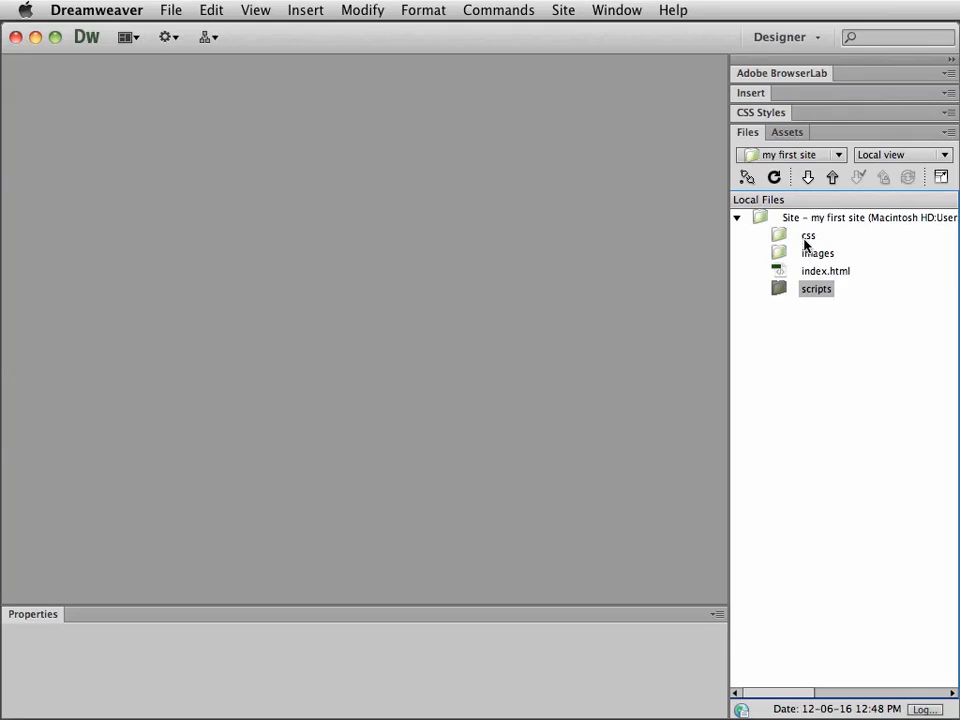
# Step: Rename the css folder to _css by adding a leading underscore
pyautogui.click(806, 238)
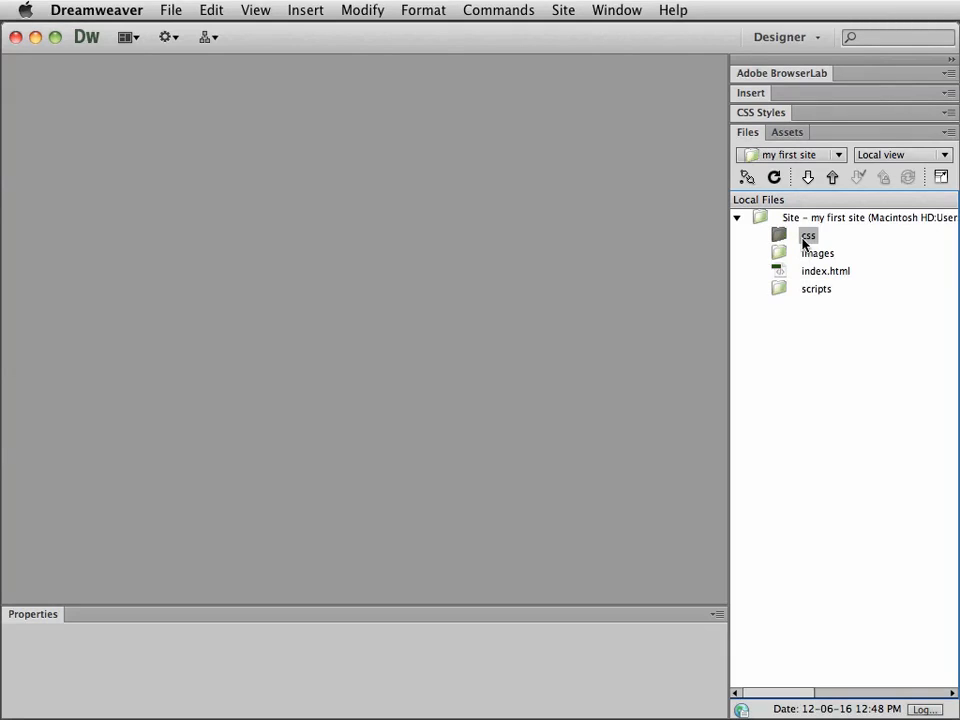
pyautogui.click(806, 238)
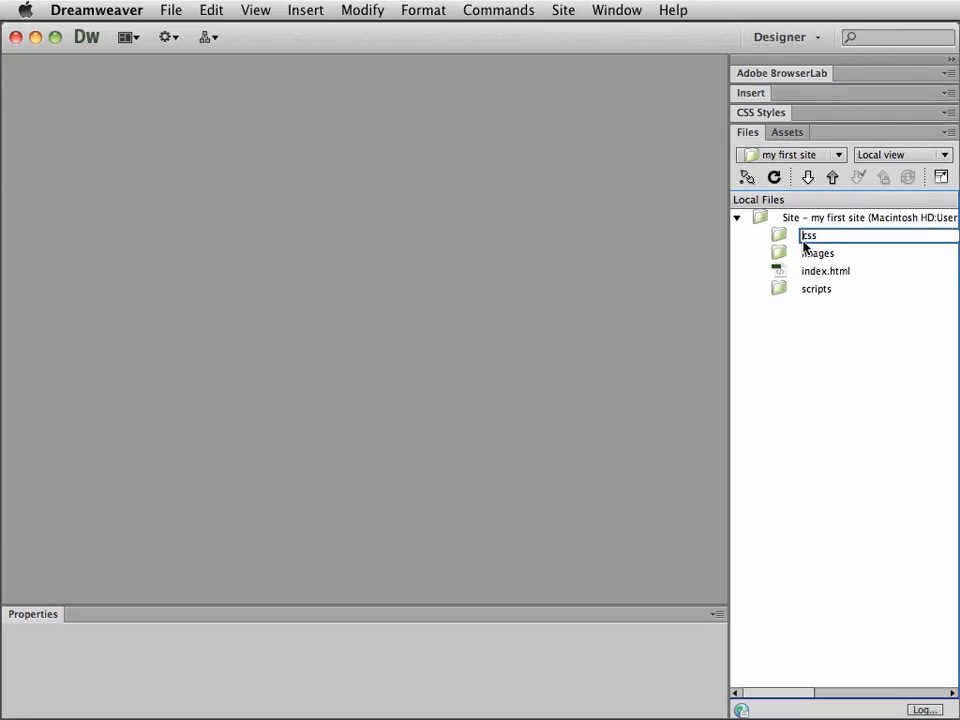
pyautogui.write('-0')
pyautogui.press('BackSpace')
pyautogui.press('BackSpace')
pyautogui.write('_')
pyautogui.click(805, 261)
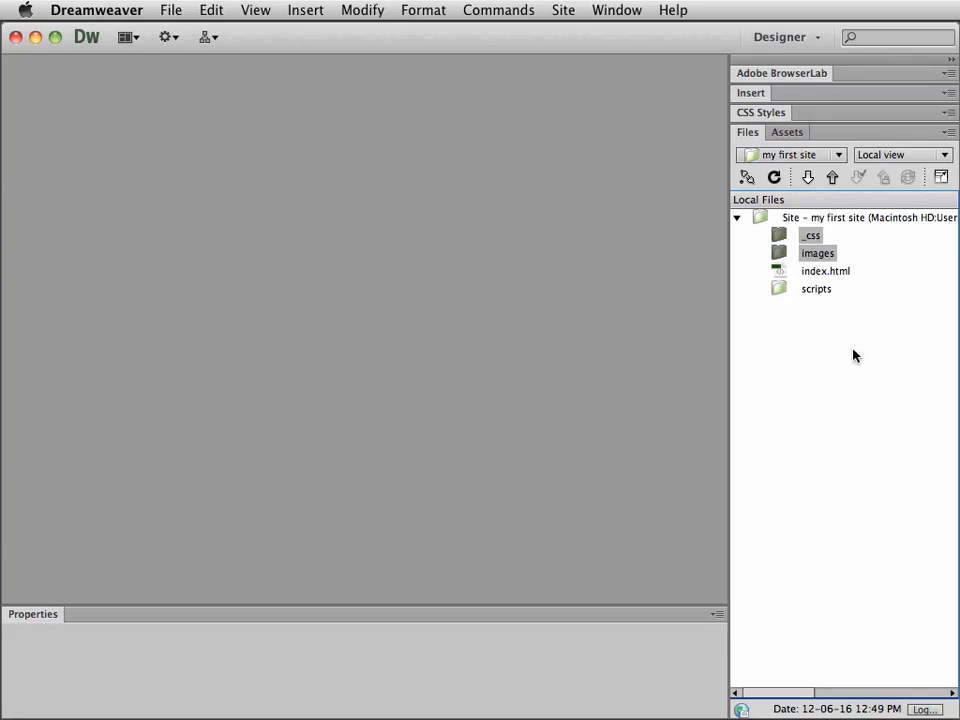
# Step: Rename the images folder to _images by adding a leading underscore
pyautogui.click(801, 289)
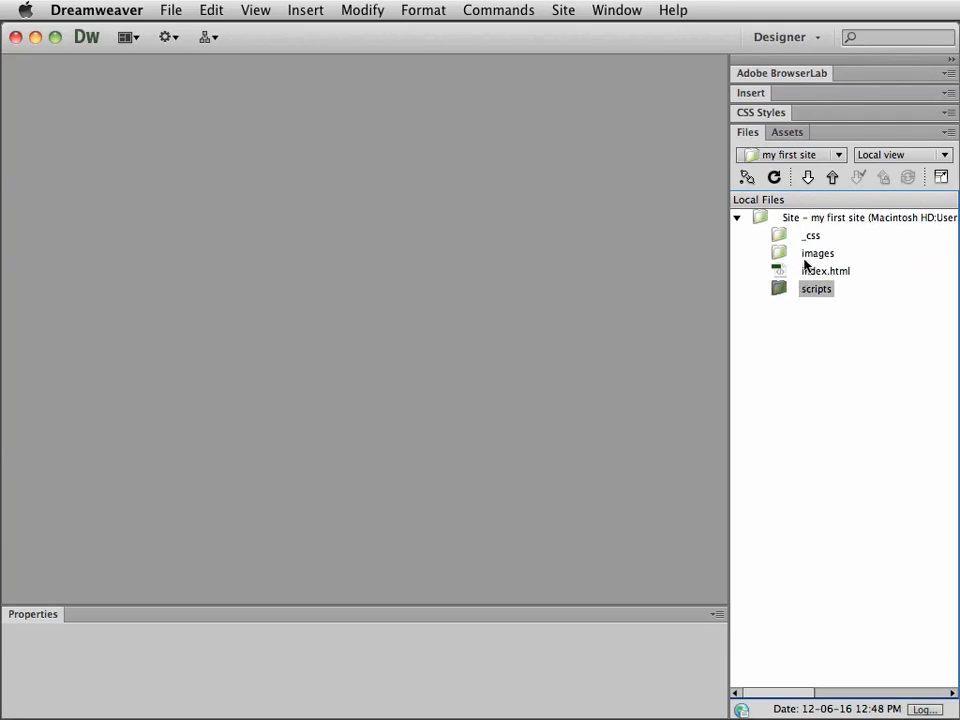
pyautogui.click(806, 257)
pyautogui.click(808, 256)
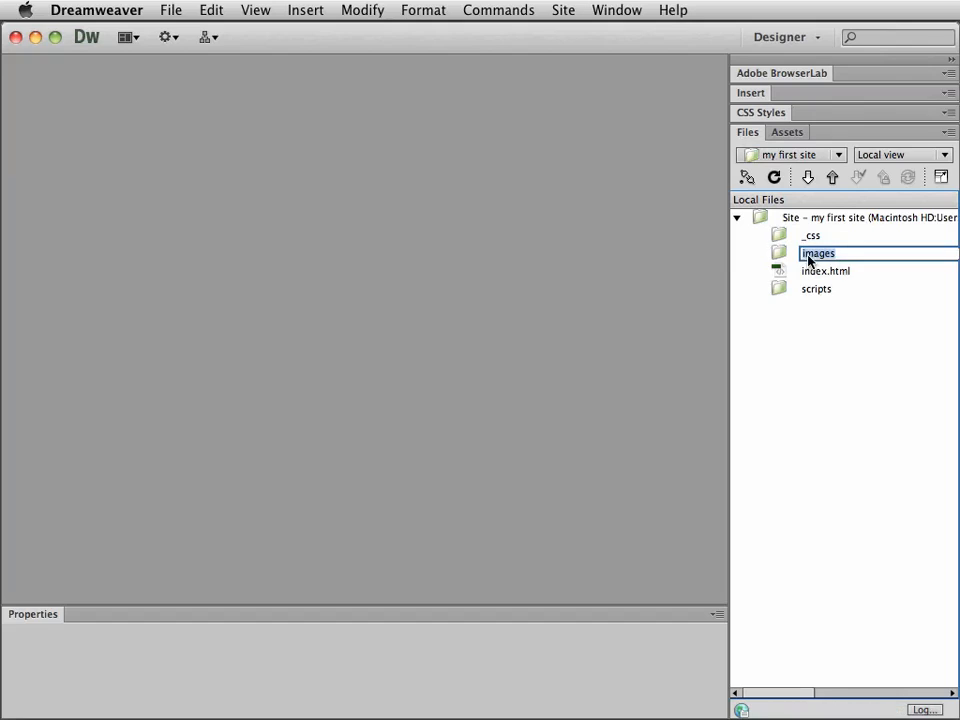
pyautogui.click(802, 254)
pyautogui.write('_')
pyautogui.press('Return')
# Step: Rename the scripts folder to _scripts and refresh the site's file list
pyautogui.click(809, 292)
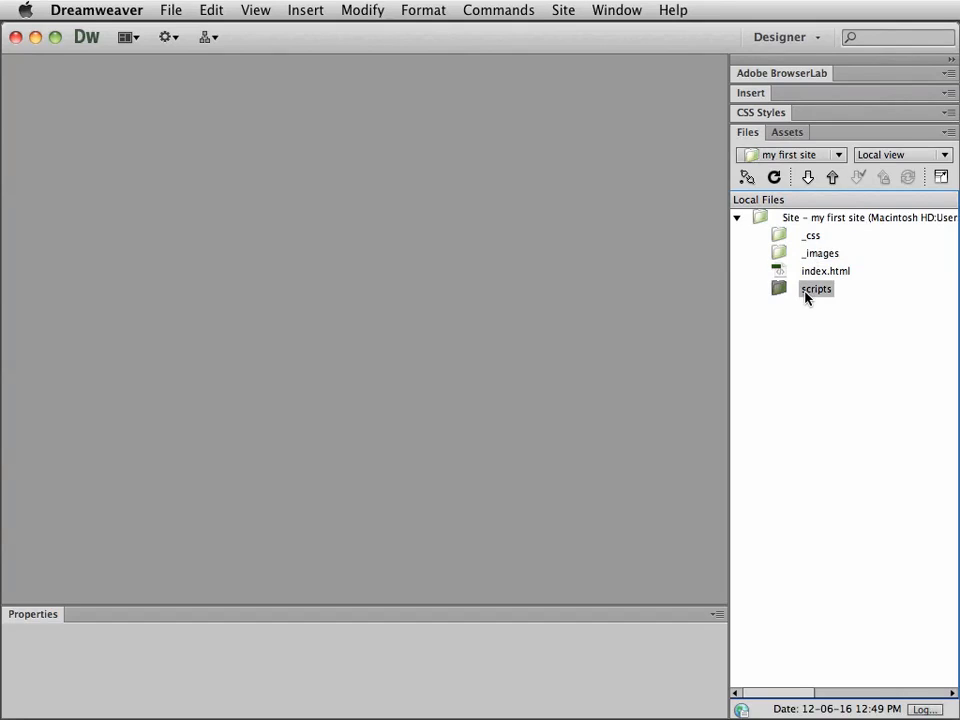
pyautogui.click(812, 290)
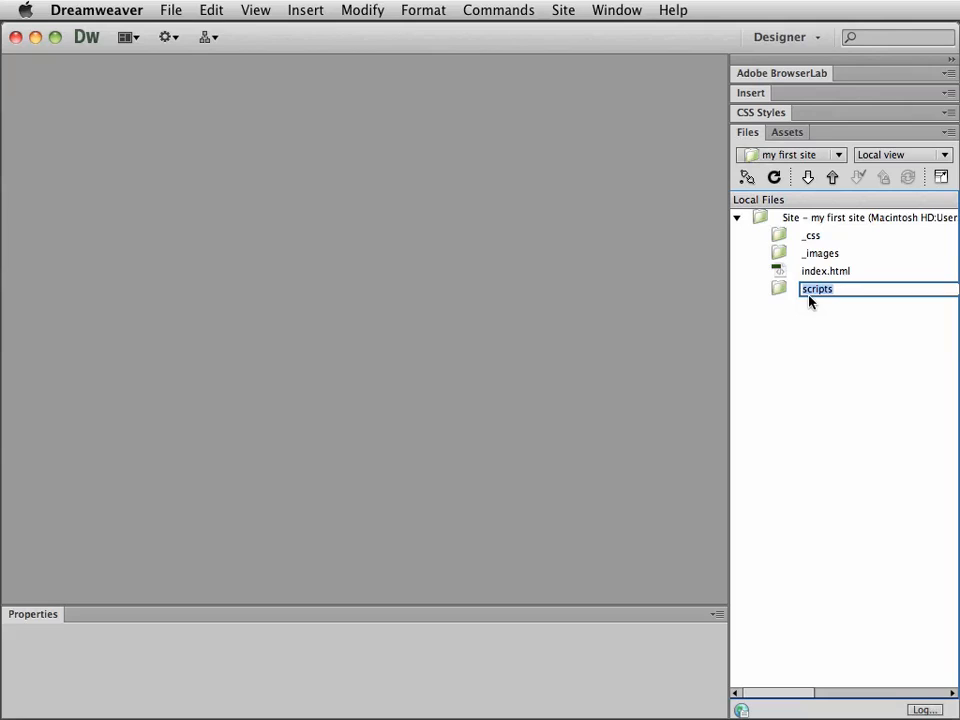
pyautogui.click(801, 289)
pyautogui.write('_')
pyautogui.press('Return')
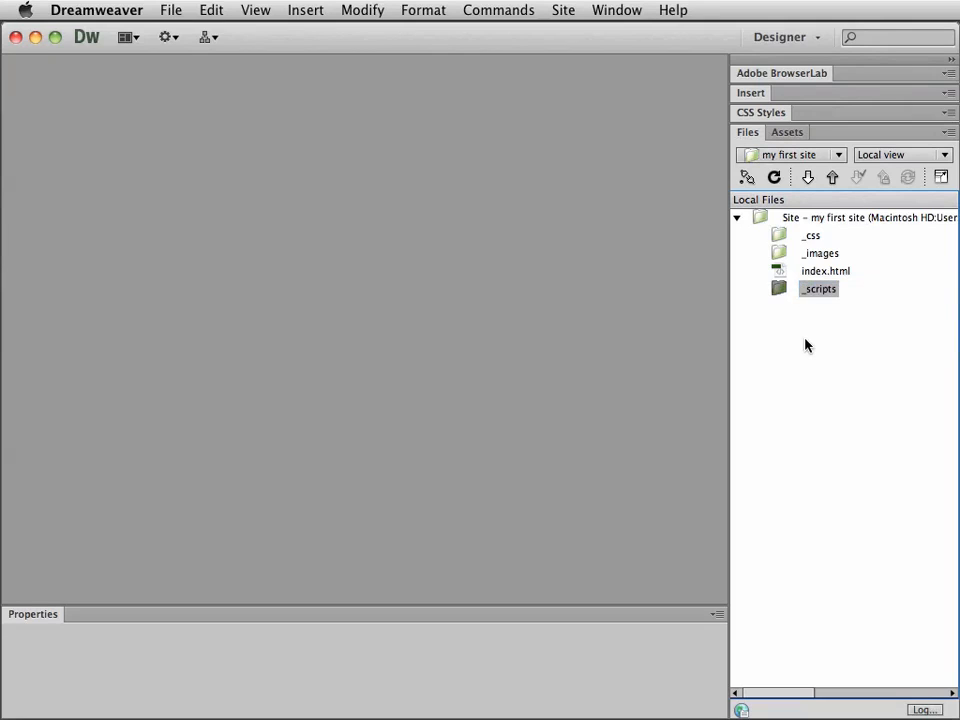
pyautogui.click(806, 345)
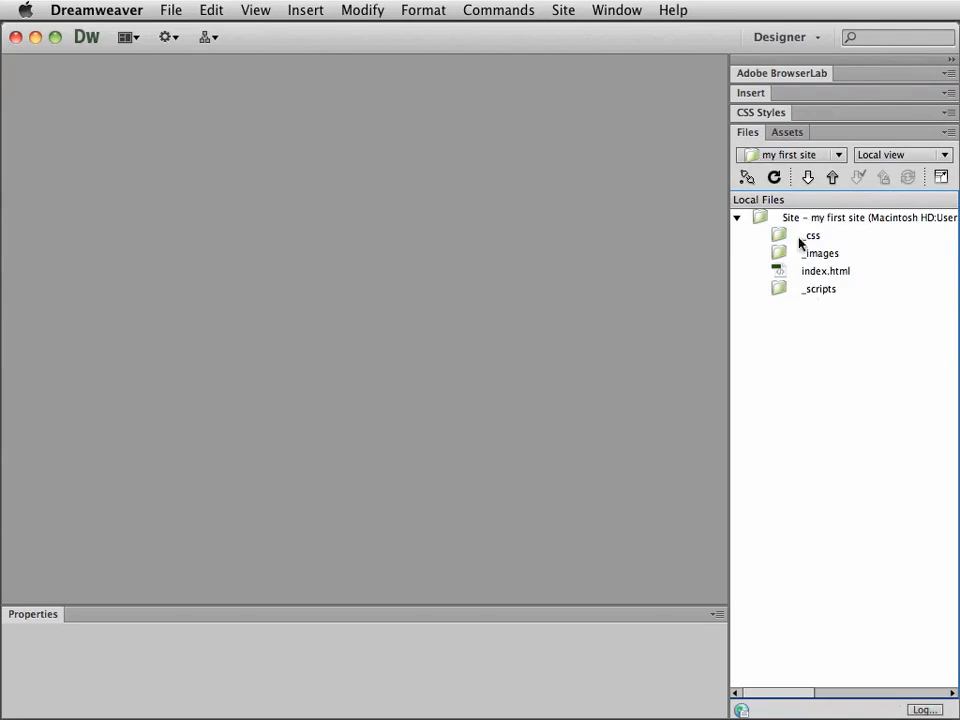
pyautogui.click(776, 184)
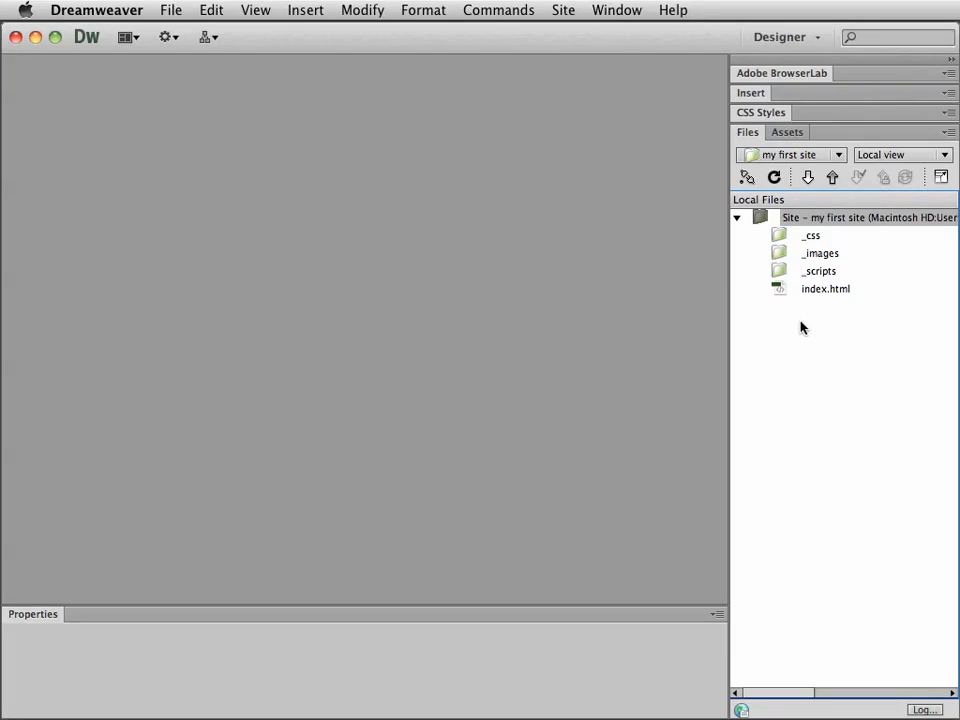
# Step: Create a new folder named web in the site's root folder
pyautogui.rightClick(760, 220)
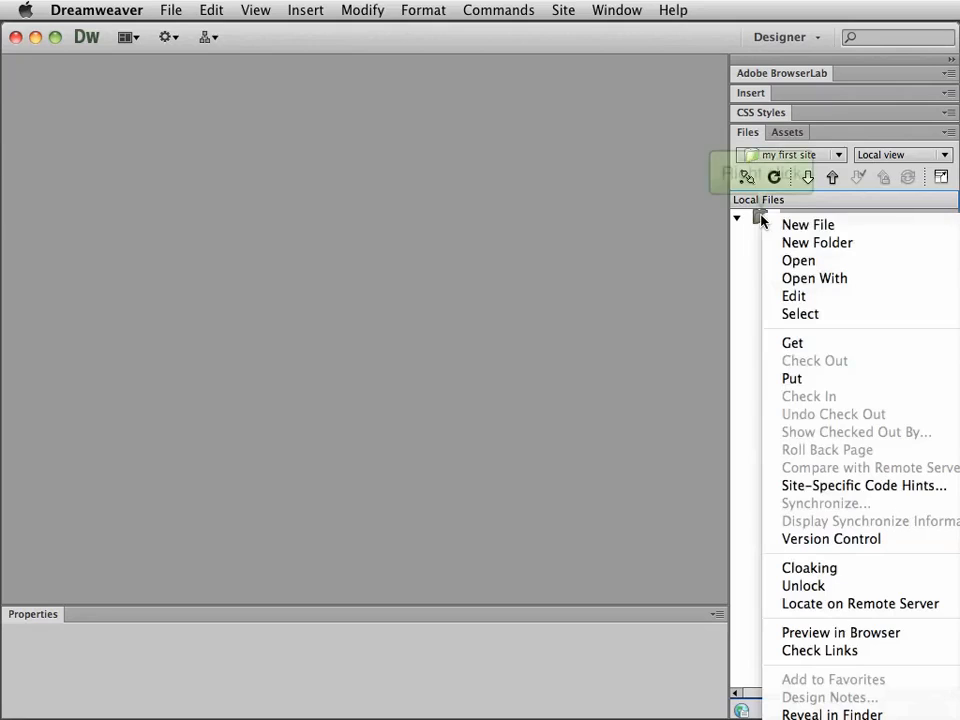
pyautogui.click(804, 242)
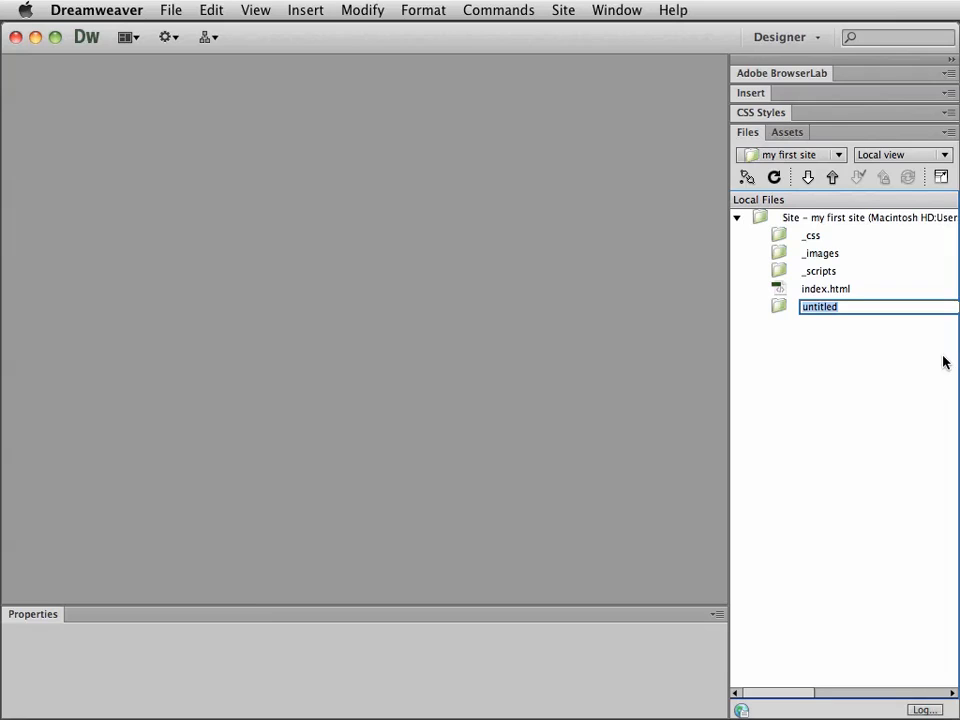
pyautogui.write('web')
pyautogui.rightClick(781, 313)
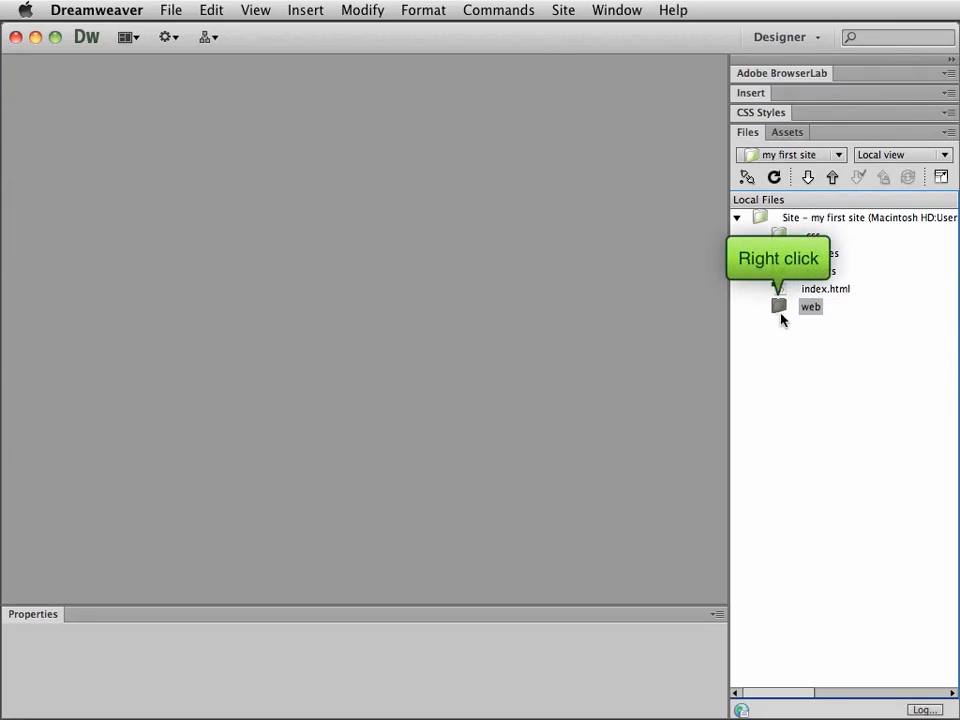
# Step: Create a new page named about.html inside the web folder
pyautogui.rightClick(781, 310)
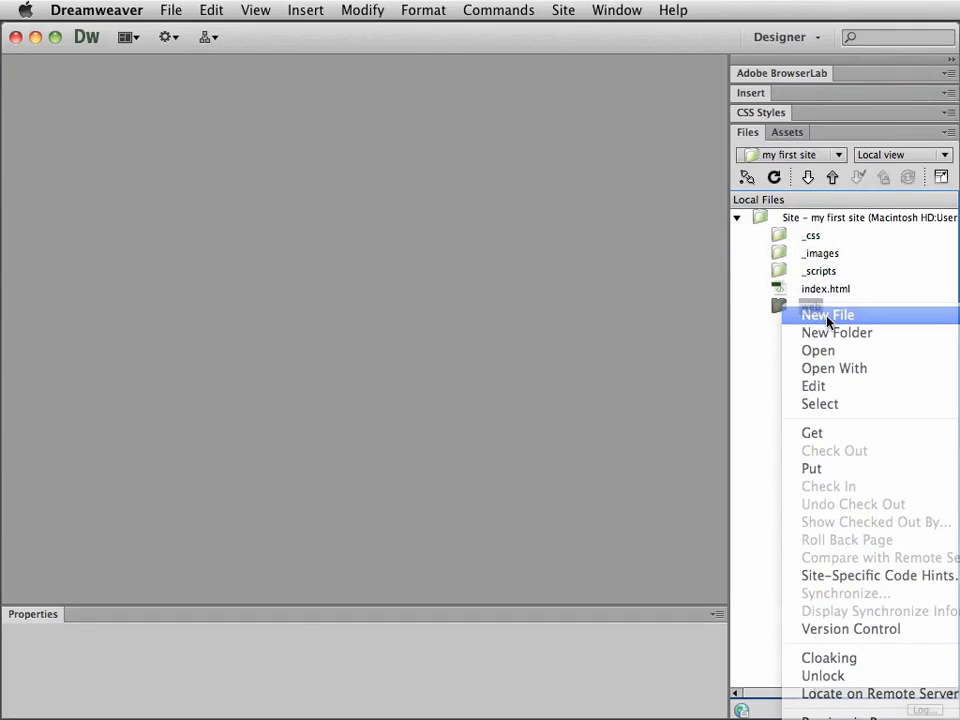
pyautogui.click(828, 316)
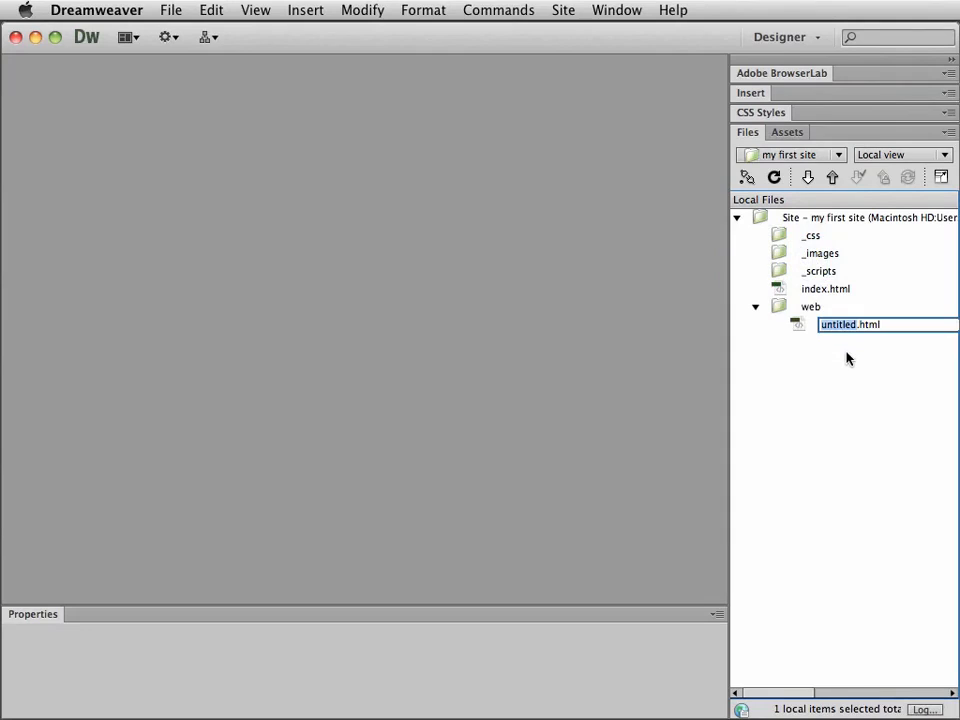
pyautogui.write('about')
pyautogui.press('Return')
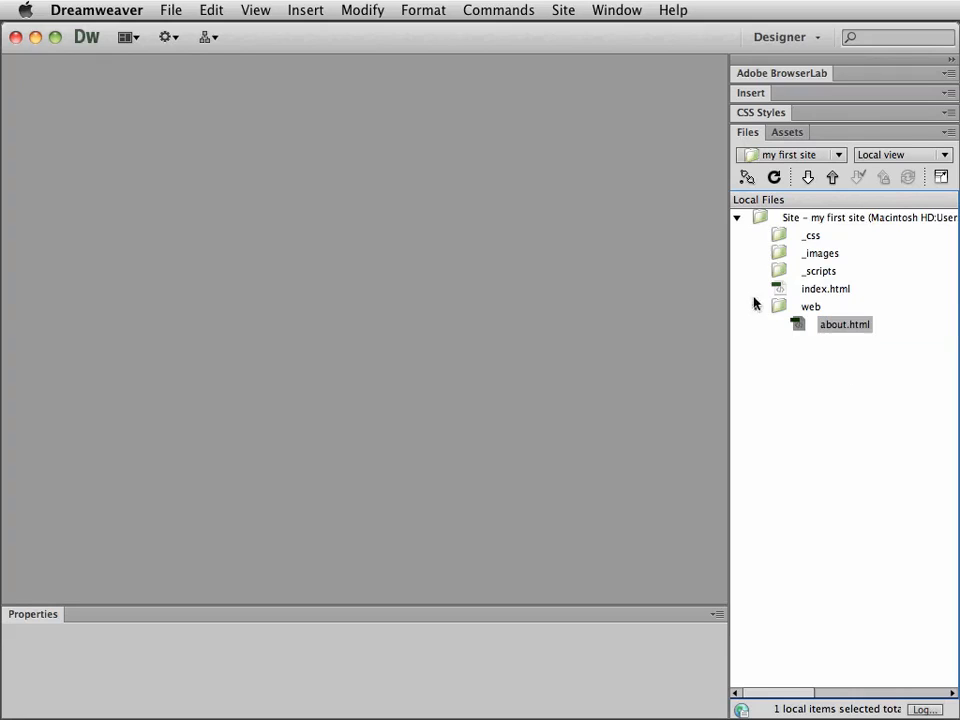
# Step: Create a new page named contact.html inside the web folder
pyautogui.rightClick(779, 306)
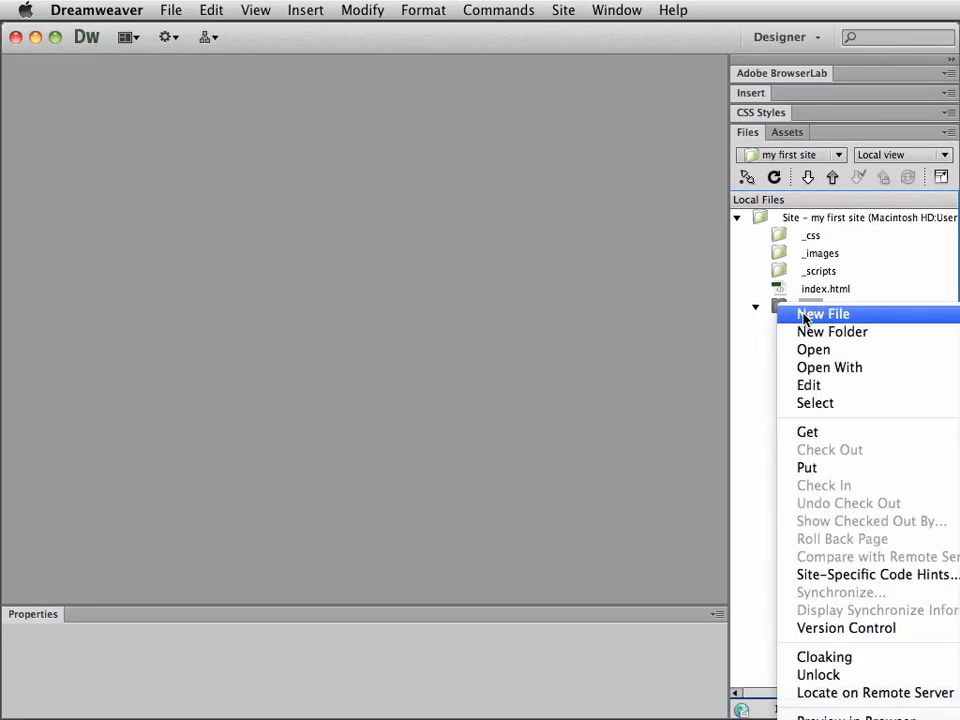
pyautogui.click(805, 314)
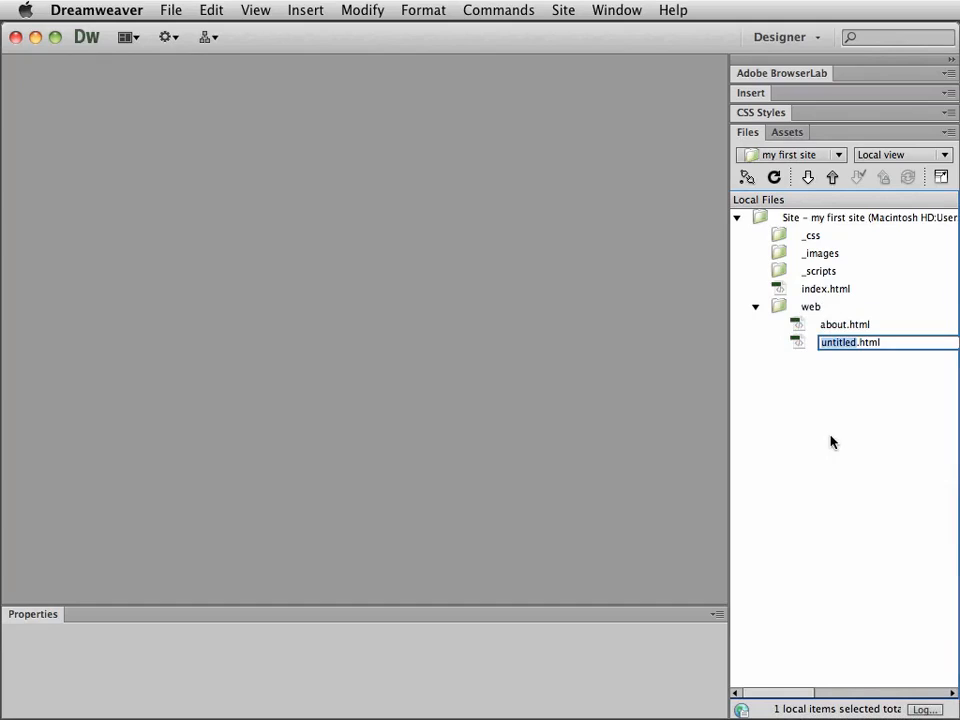
pyautogui.write('contact')
pyautogui.press('Return')
# Step: Create a new page named portfolio.html inside the web folder, and collapse that folder
pyautogui.rightClick(779, 306)
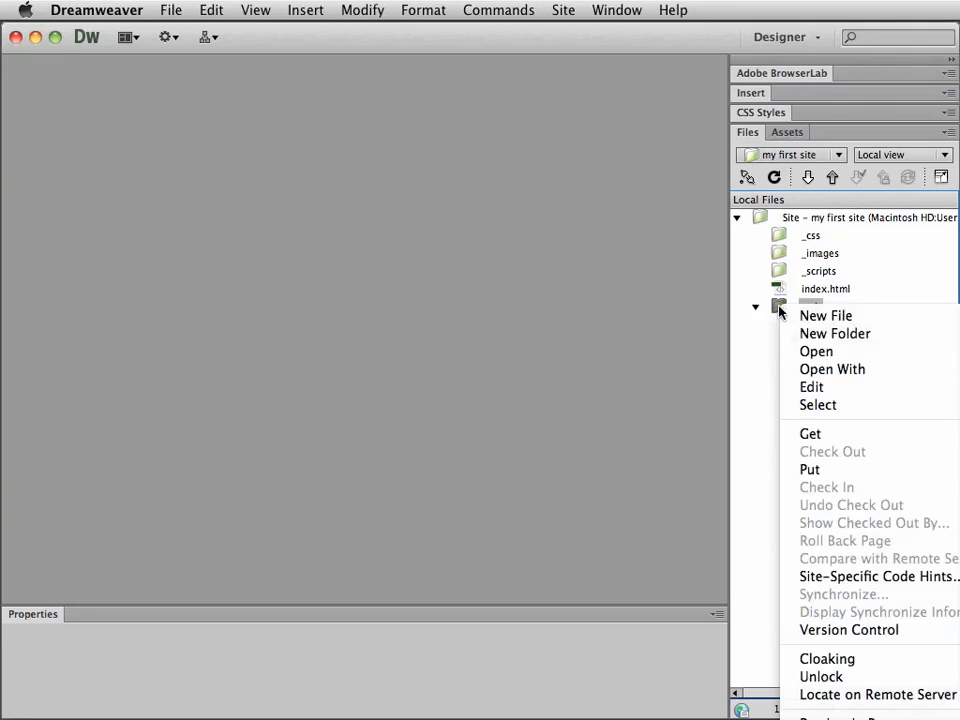
pyautogui.click(803, 316)
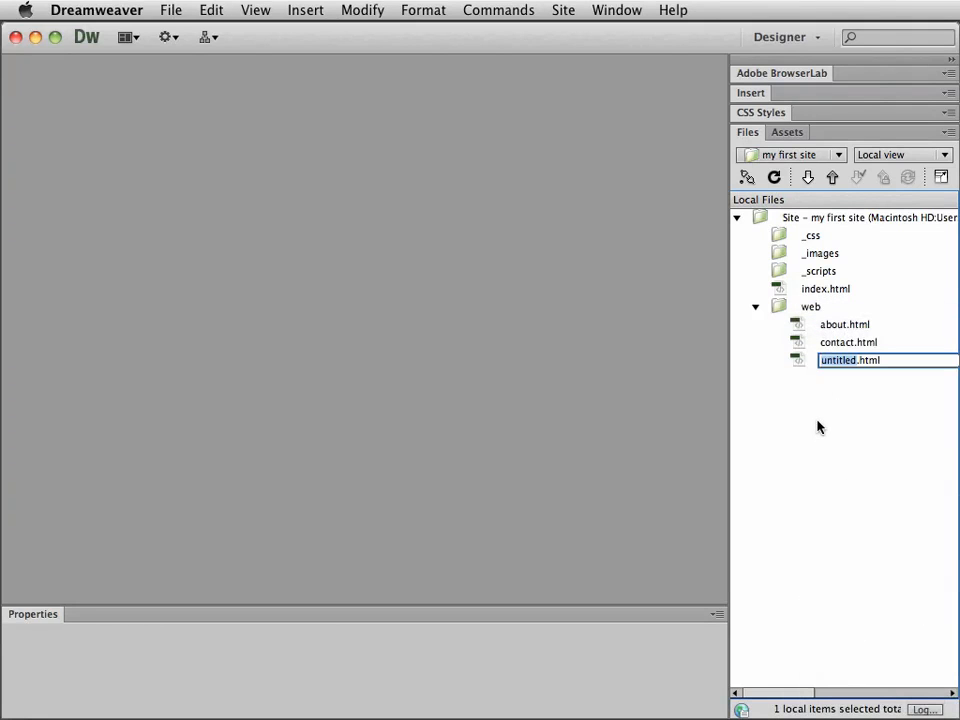
pyautogui.write('portfolio')
pyautogui.press('Return')
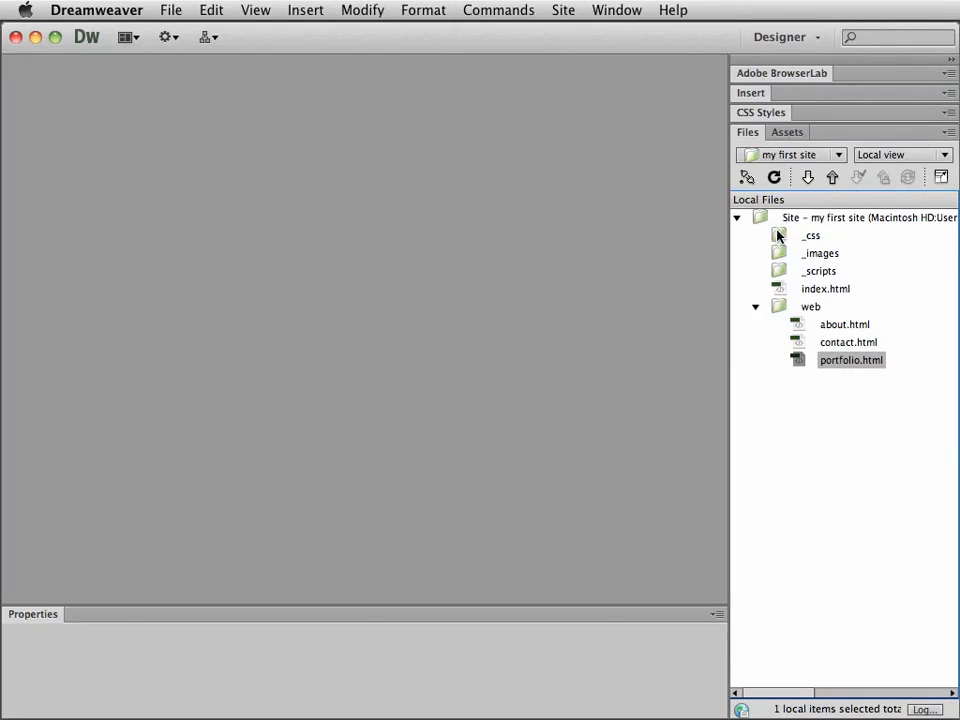
pyautogui.click(755, 307)
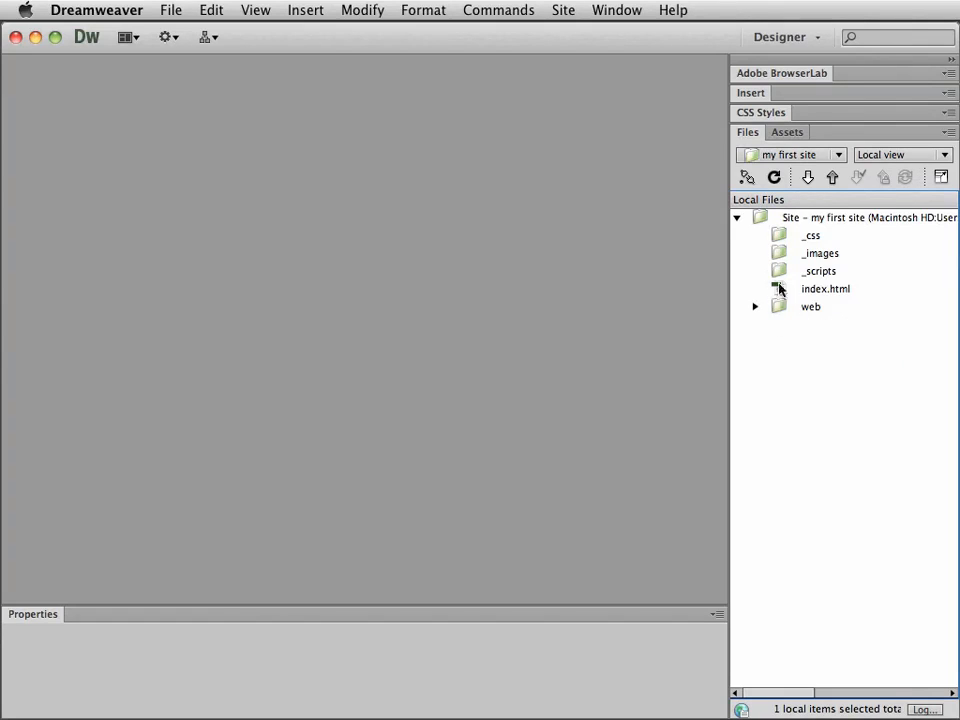
# Step: Create a new folder named _fonts in the site's root folder and refresh the file list
pyautogui.rightClick(761, 218)
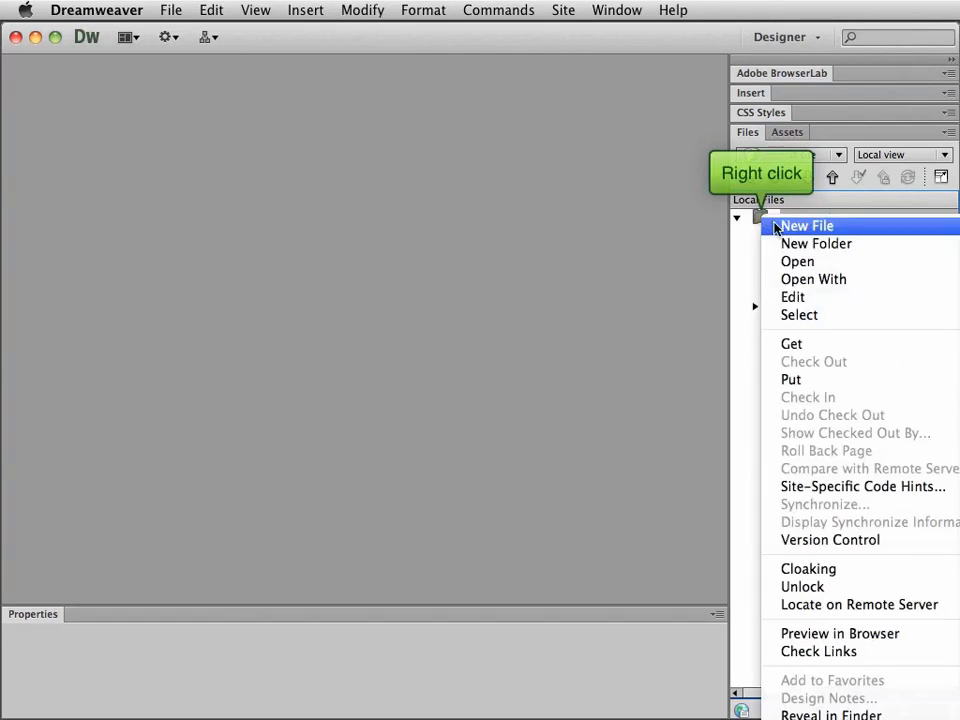
pyautogui.click(786, 244)
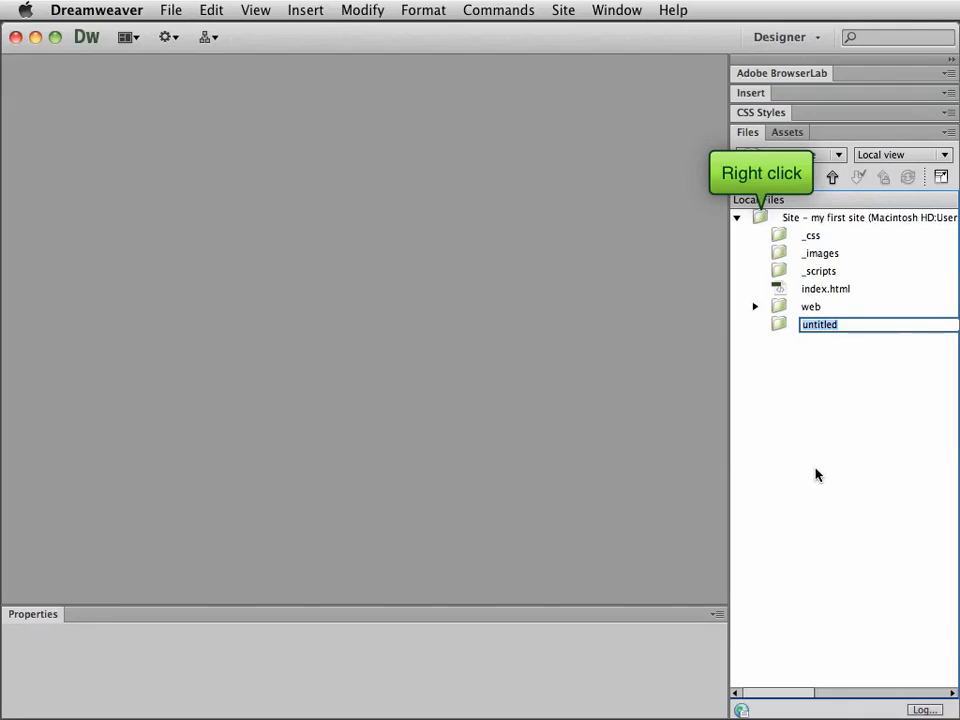
pyautogui.write('_fonts')
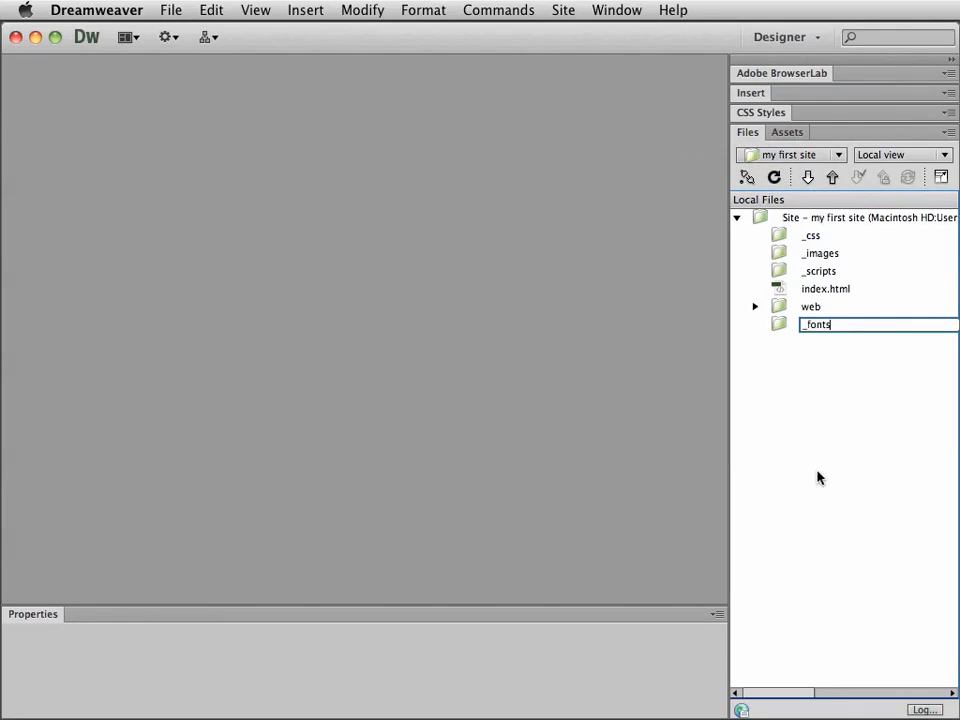
pyautogui.press('Return')
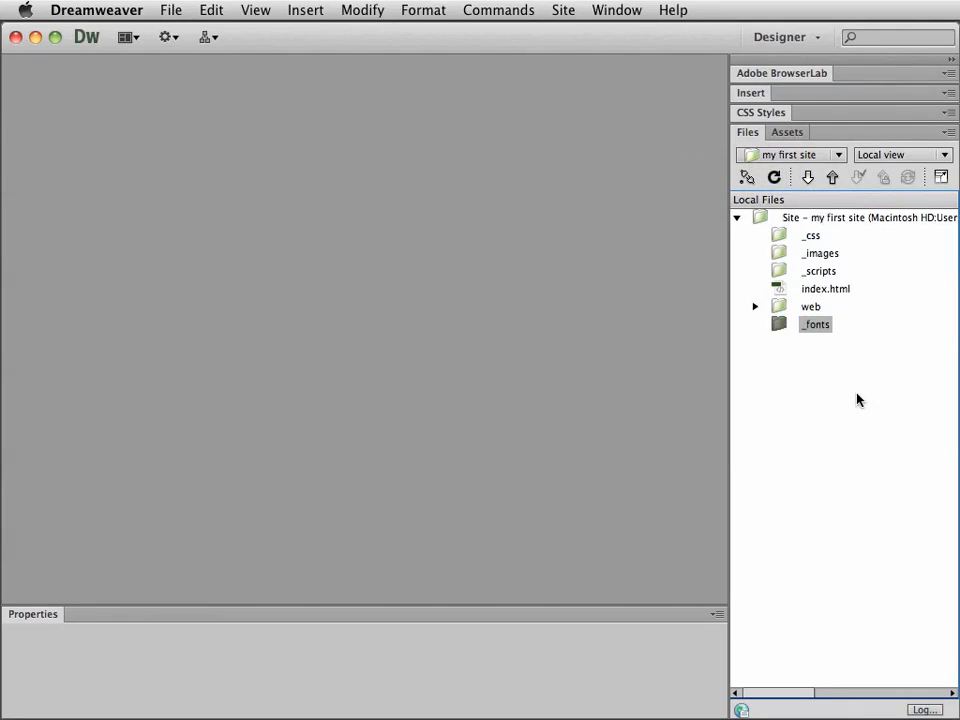
pyautogui.click(777, 178)
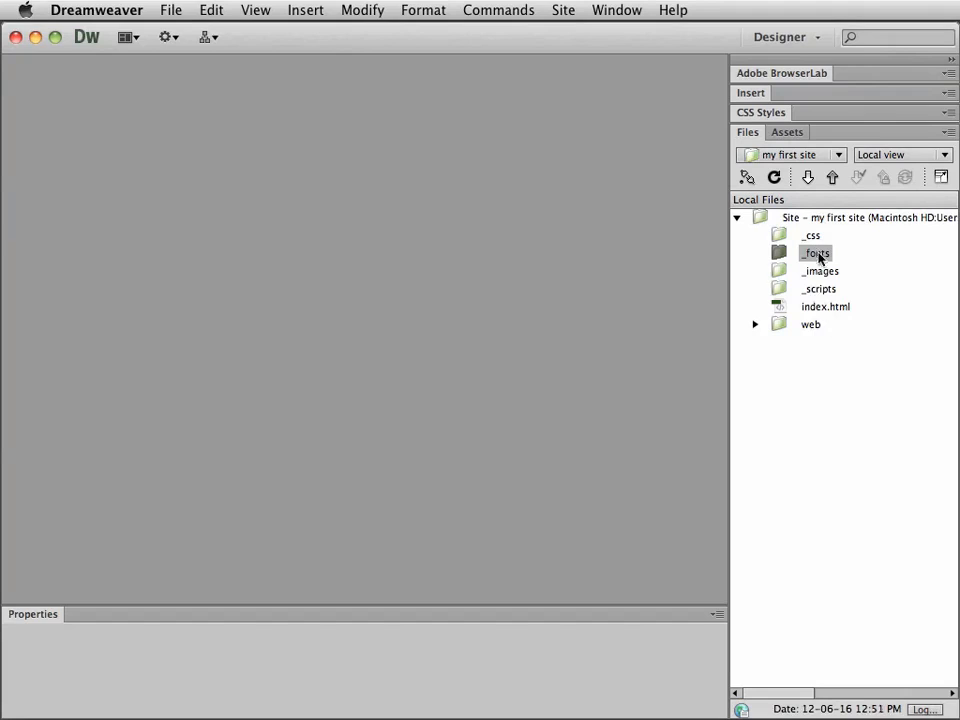
# Step: Create a new folder named _video in the site's root folder
pyautogui.rightClick(762, 217)
pyautogui.click(821, 240)
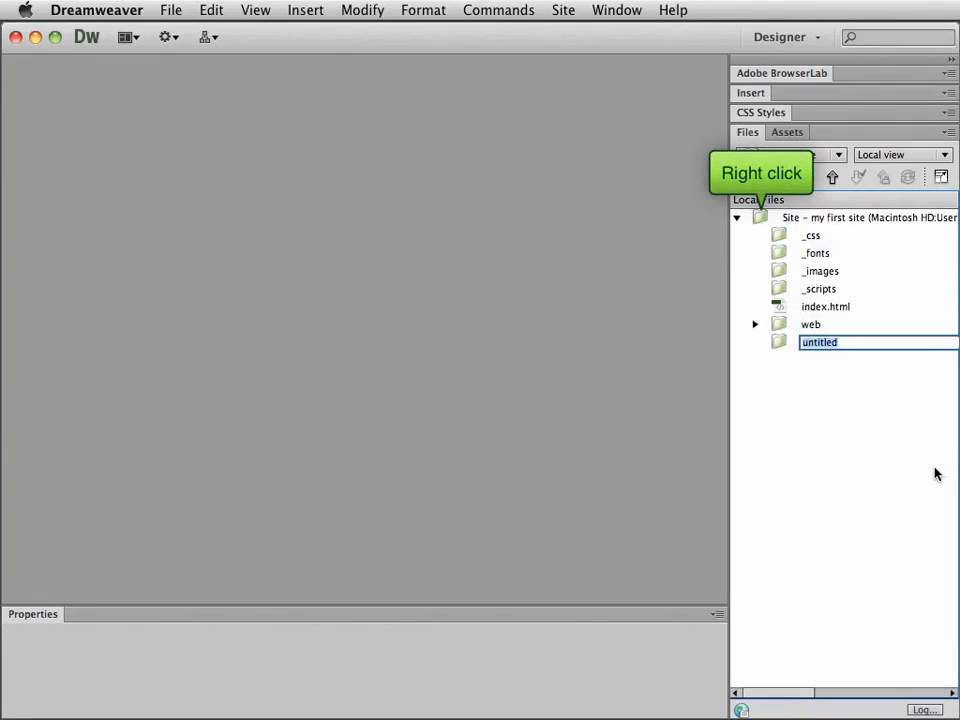
pyautogui.write('_video')
pyautogui.press('Return')
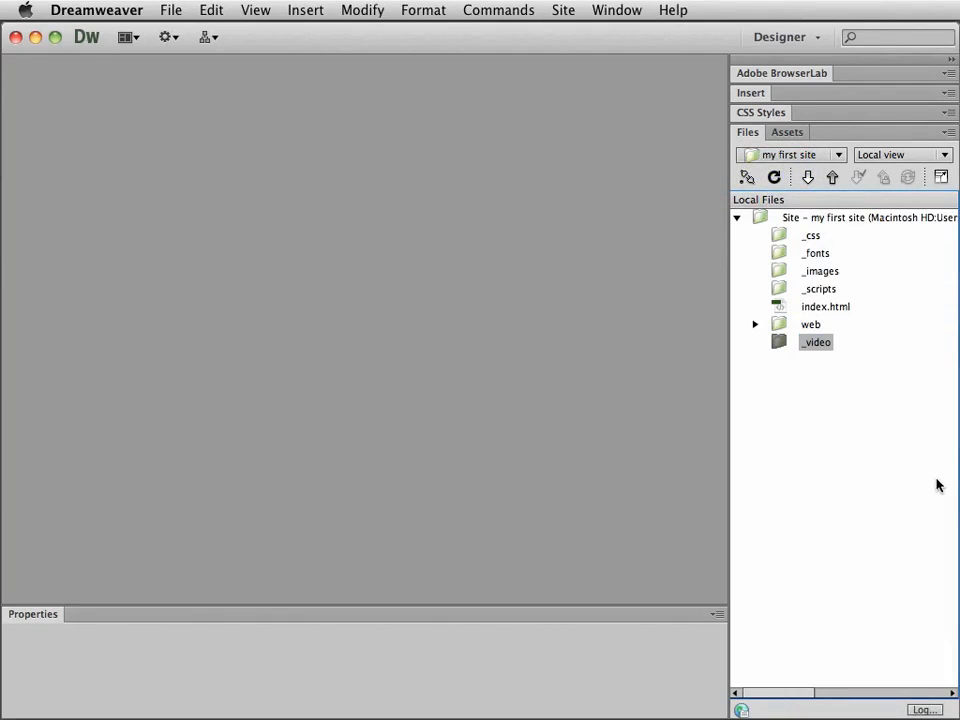
# Step: Create a new folder named _sound in the site's root folder and refresh the file list
pyautogui.rightClick(762, 219)
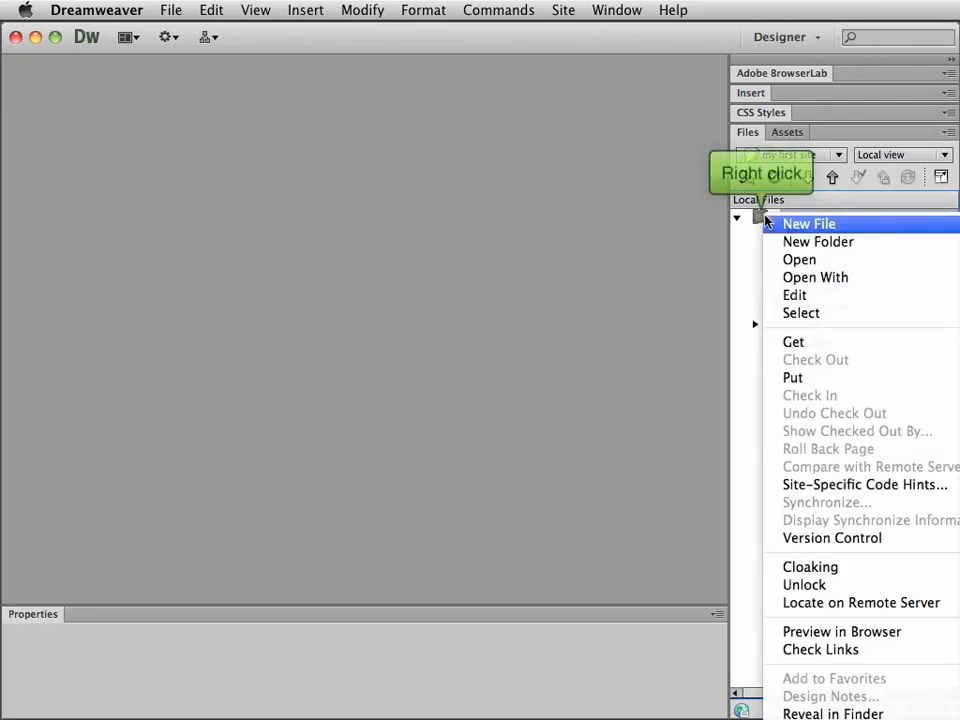
pyautogui.click(768, 241)
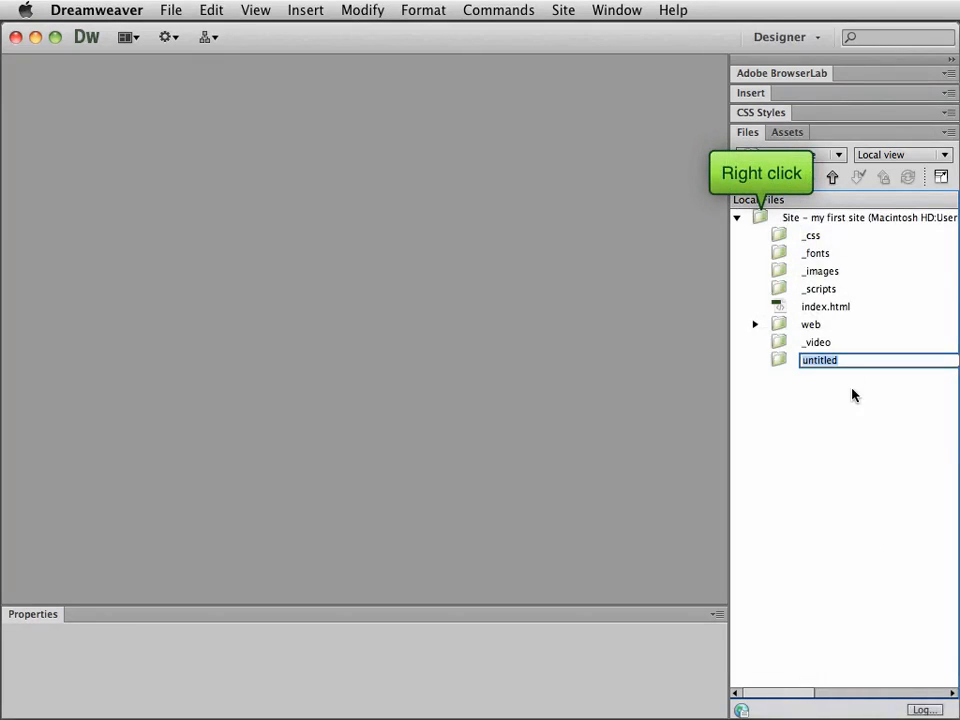
pyautogui.write('_so')
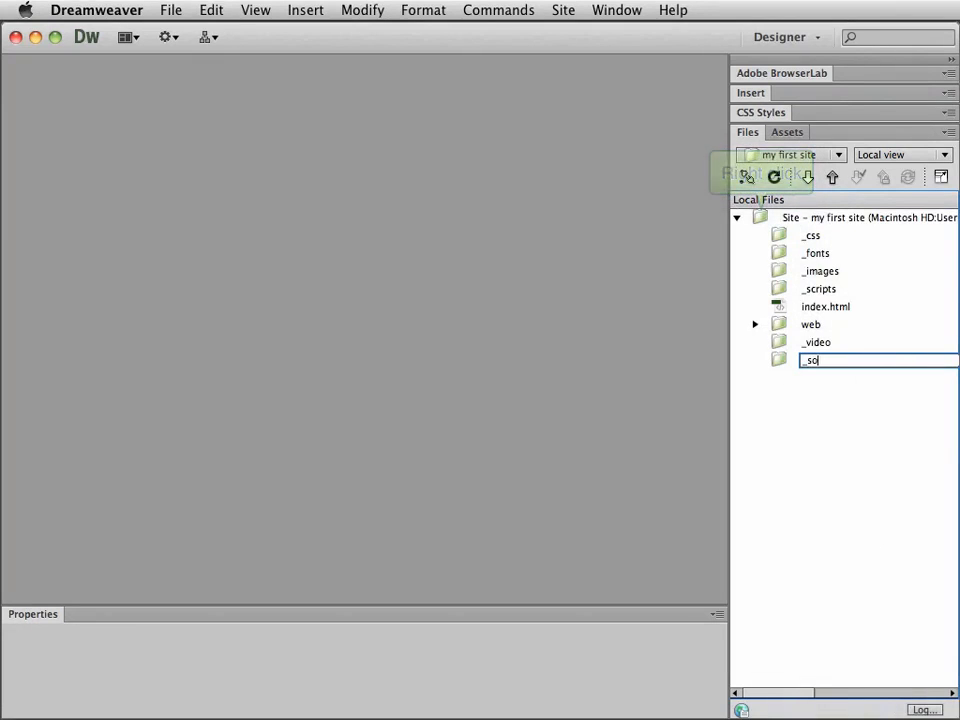
pyautogui.write('und')
pyautogui.press('Return')
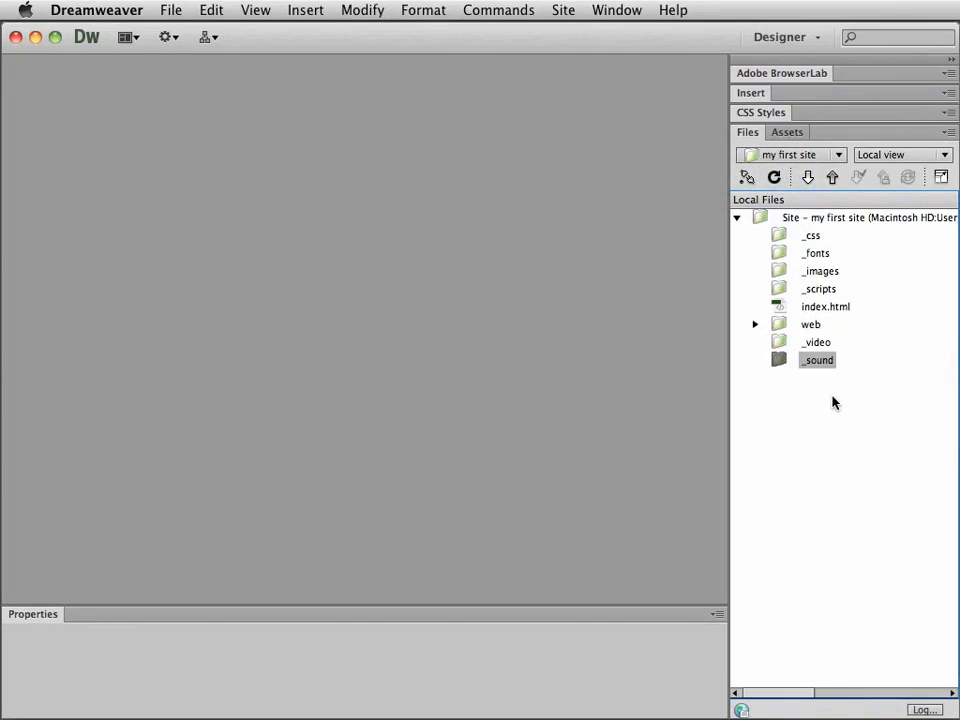
pyautogui.click(774, 180)
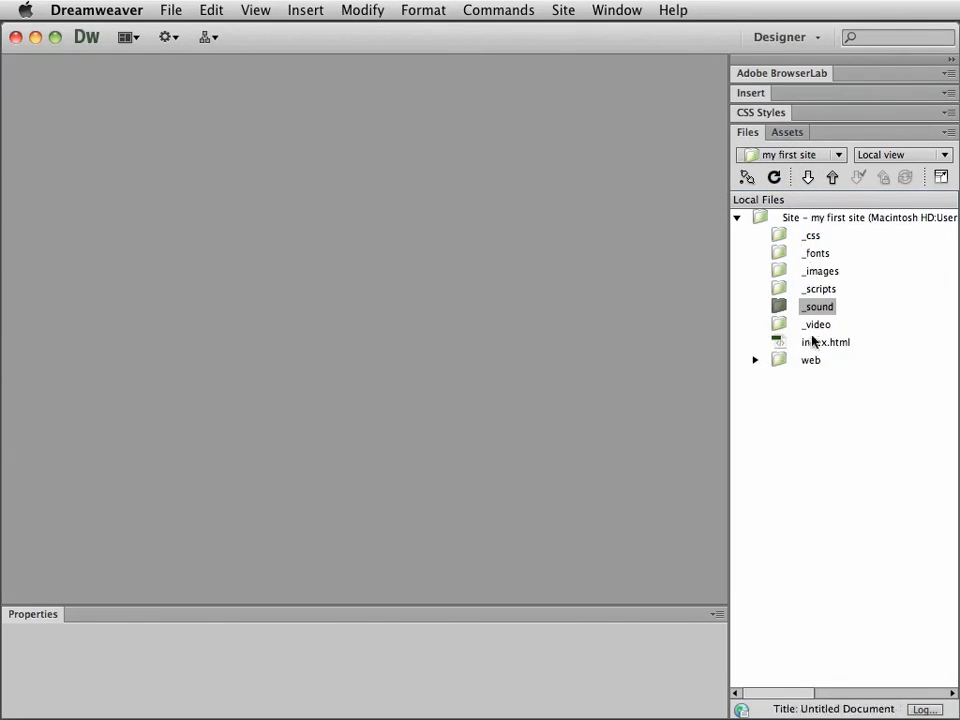
# Step: Switch to Finder to examine the contents of root_folder and its web subfolder, and return to Dreamweaver
pyautogui.click(35, 37)
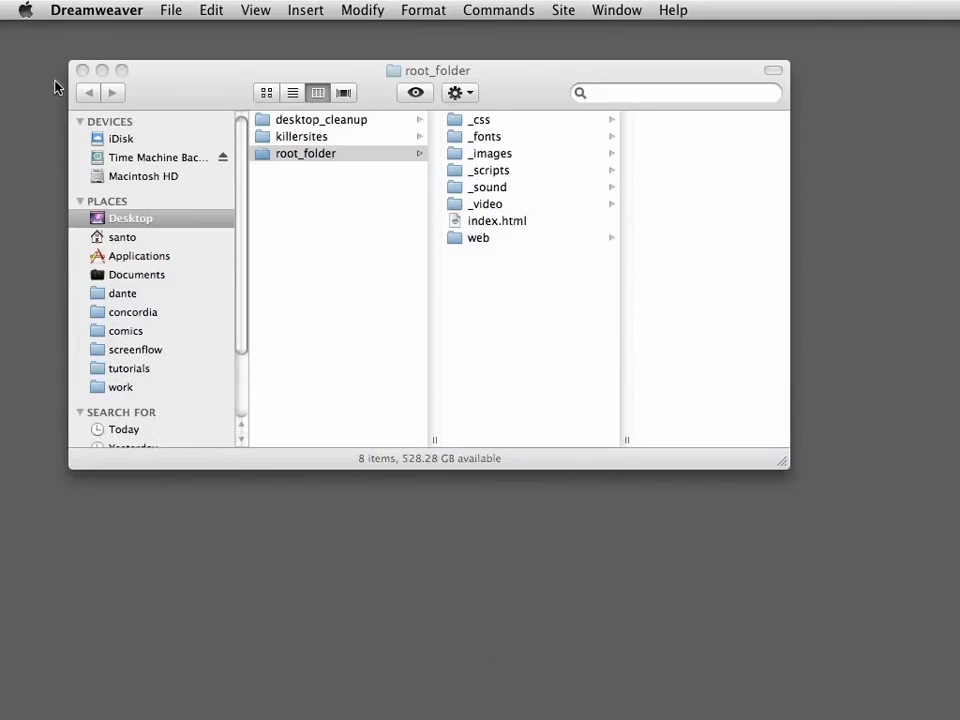
pyautogui.click(274, 84)
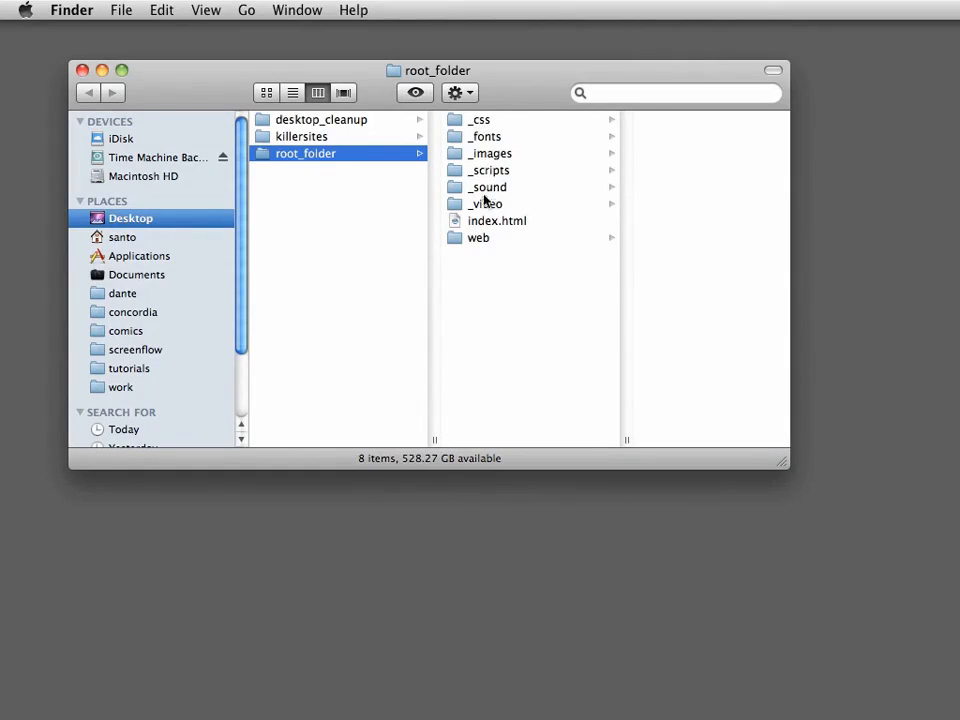
pyautogui.click(456, 239)
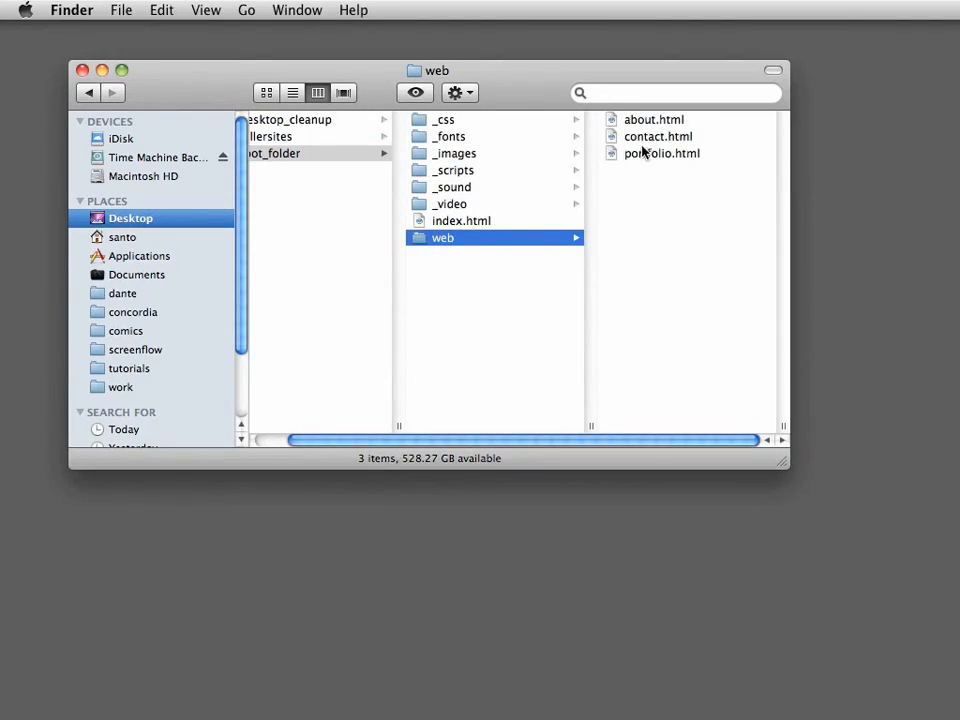
pyautogui.click(760, 717)
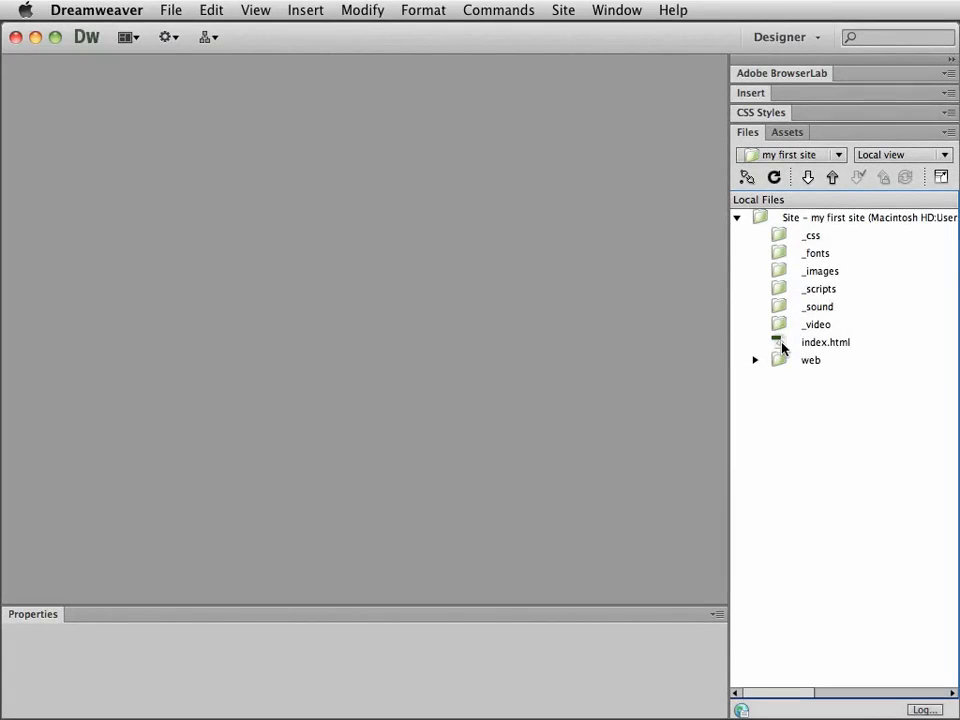
# Step: Open index.html and the web folder's about.html for viewing, and close both documents
pyautogui.click(781, 344)
pyautogui.doubleClick(781, 344)
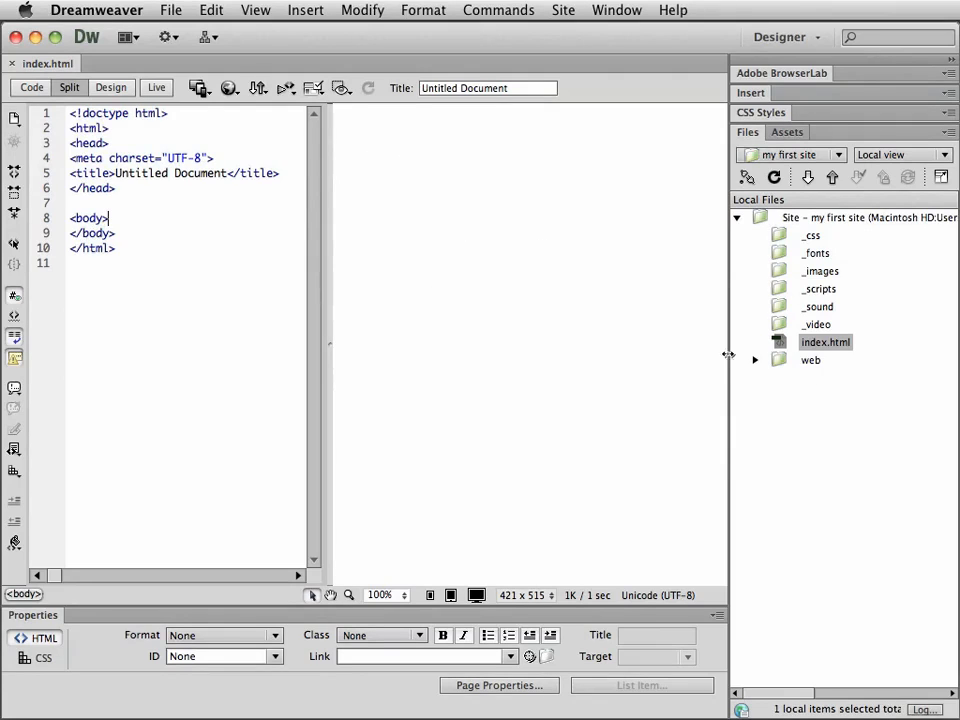
pyautogui.click(753, 359)
pyautogui.doubleClick(803, 380)
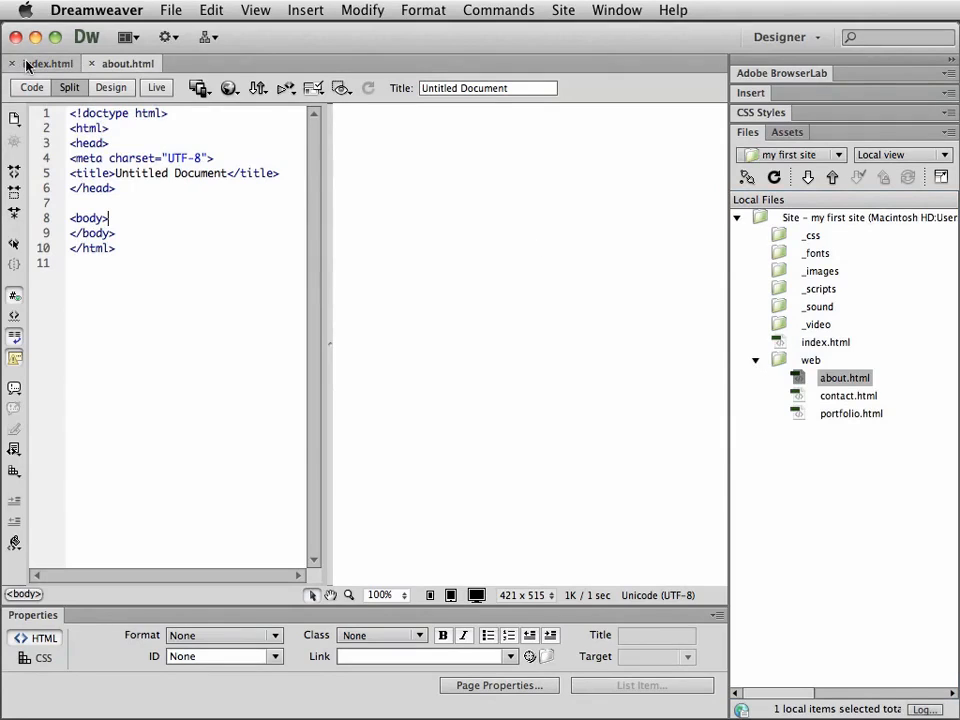
pyautogui.click(92, 64)
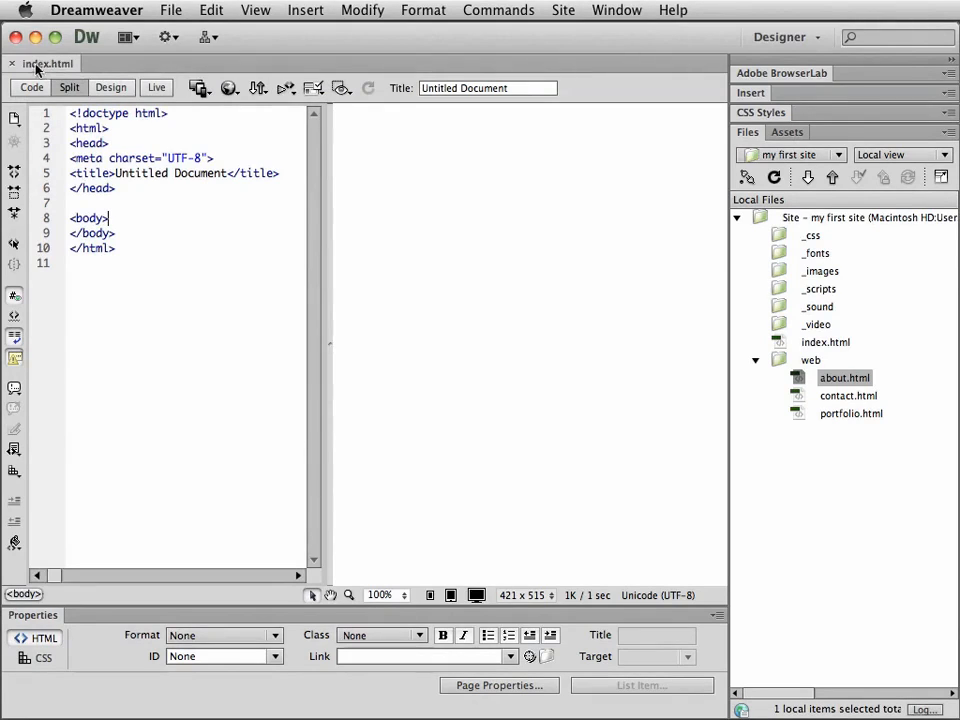
pyautogui.click(12, 63)
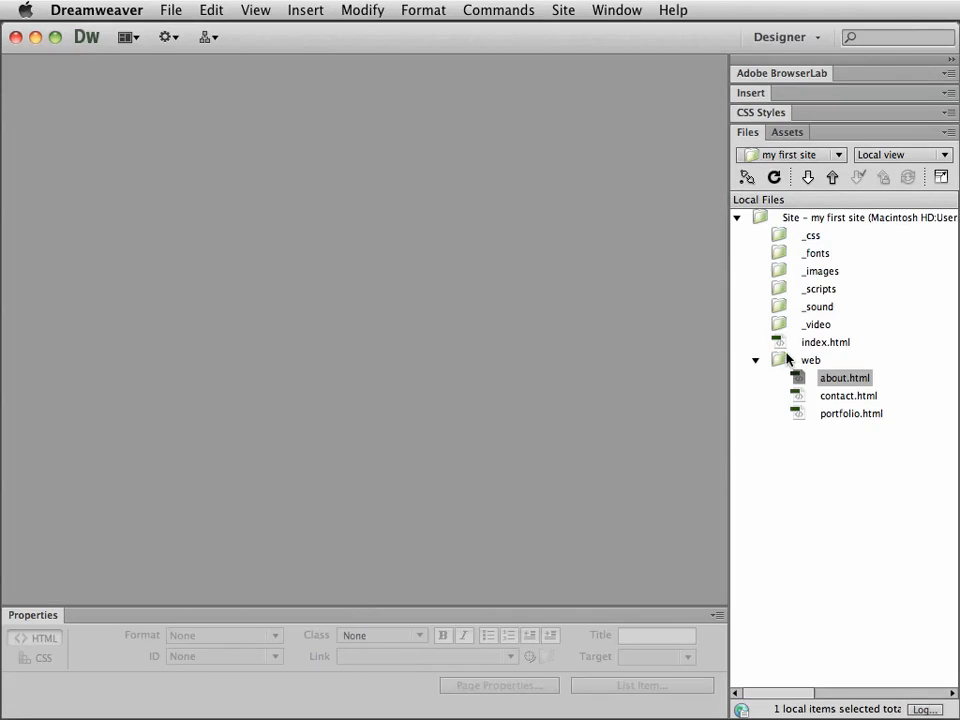
# Step: Open index.html from the site's root folder for editing and collapse the web folder
pyautogui.doubleClick(780, 342)
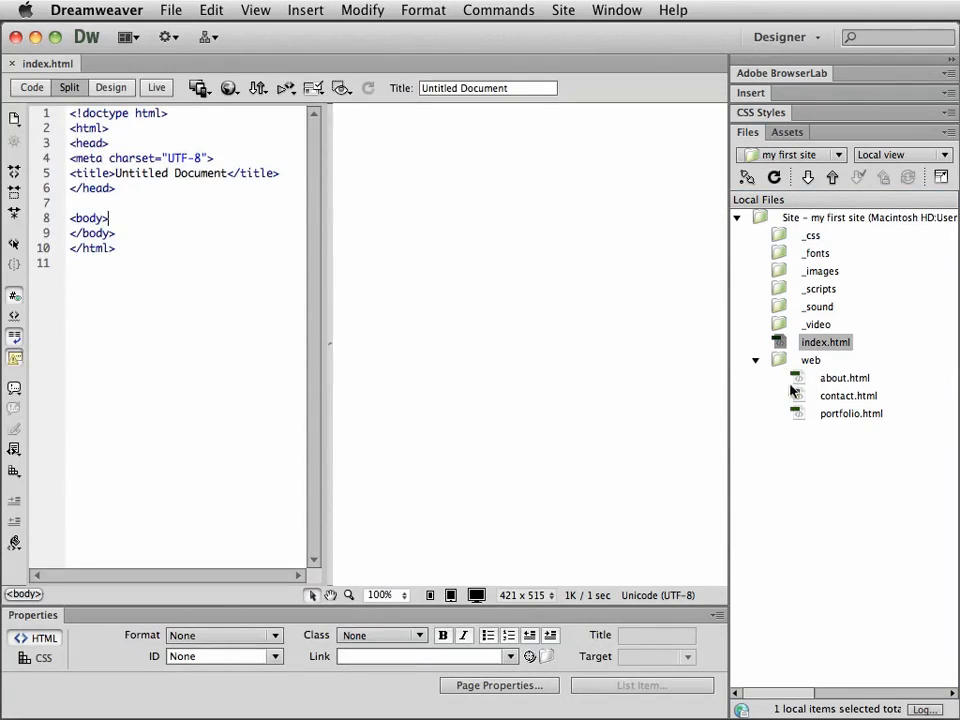
pyautogui.click(755, 361)
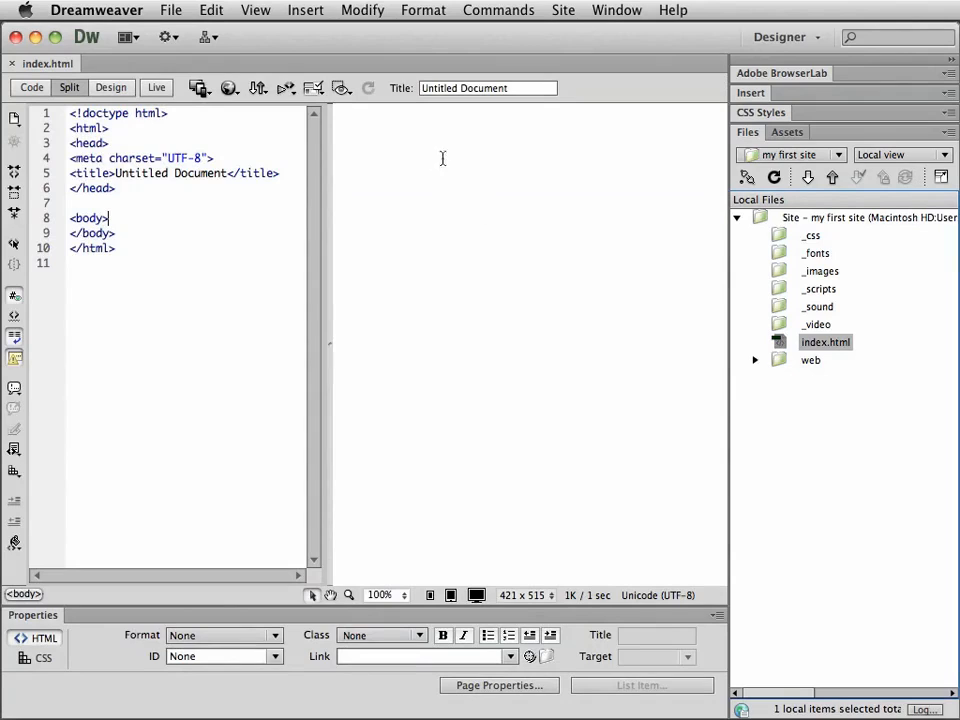